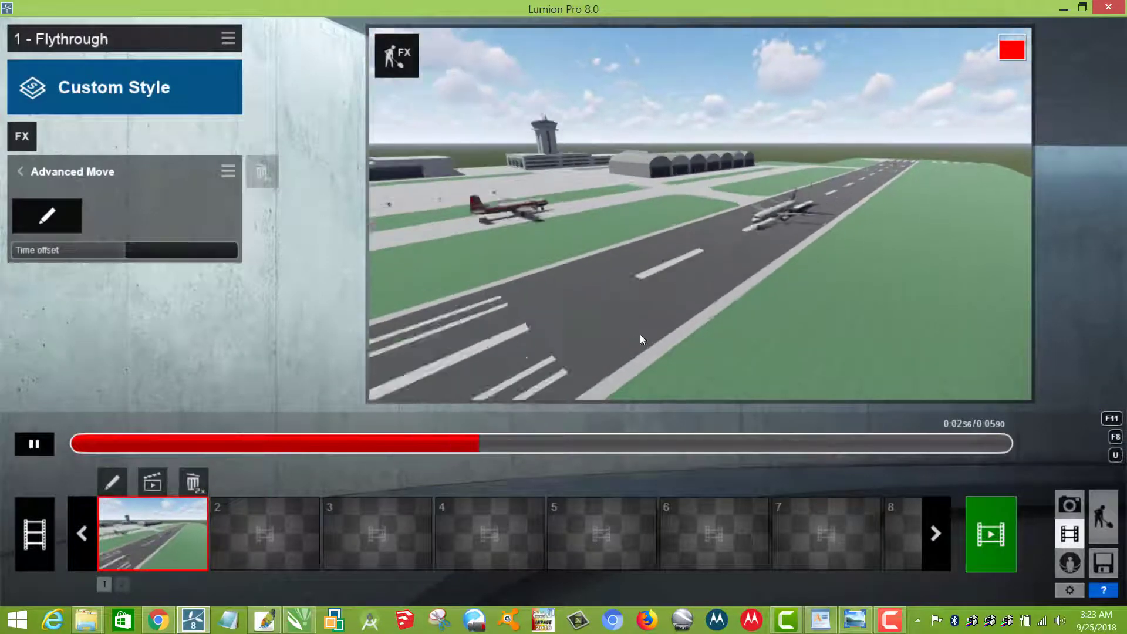
pyautogui.click(159, 621)
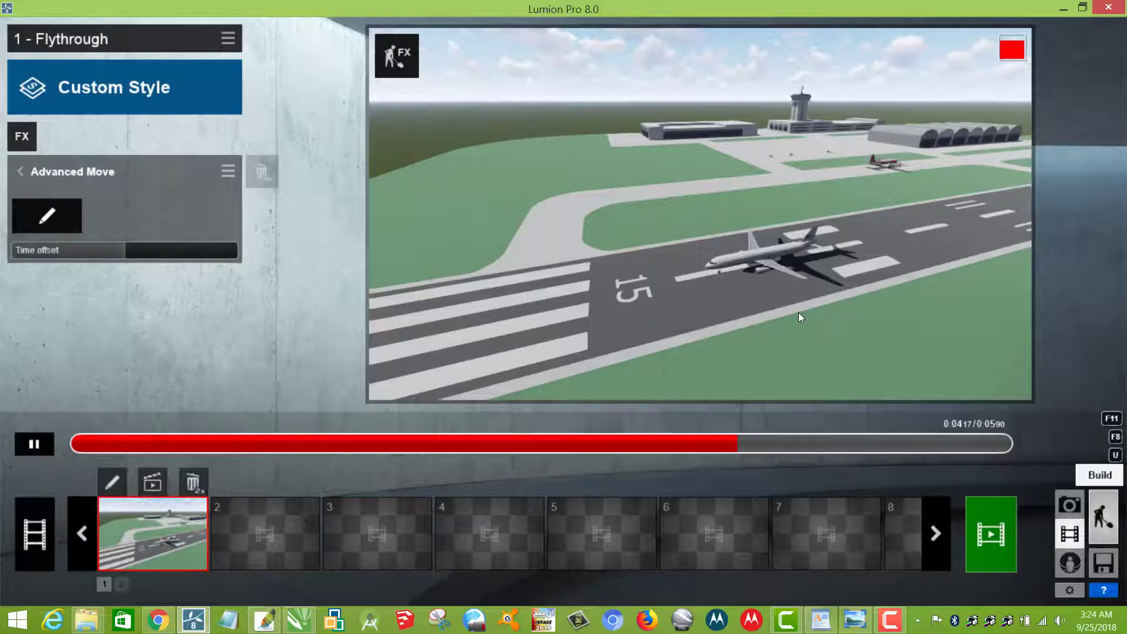
# Return to Build mode and bring the aircraft at the far end of the runway into view.
pyautogui.click(1100, 518)
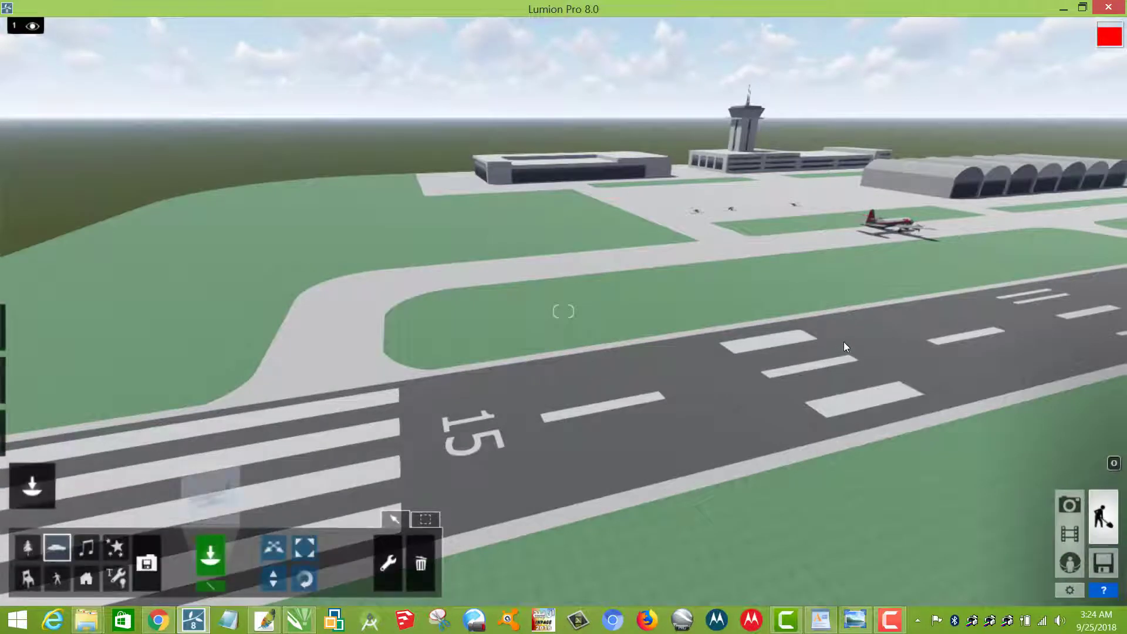
pyautogui.press('s')
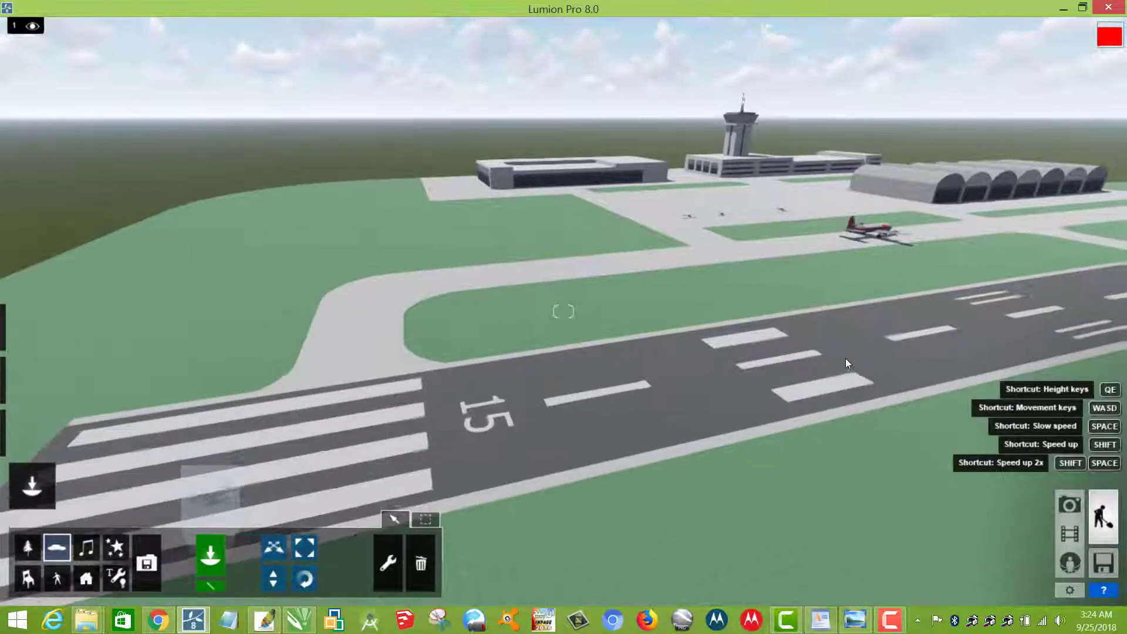
pyautogui.moveTo(690, 352); pyautogui.dragTo(1032, 219, button='right')
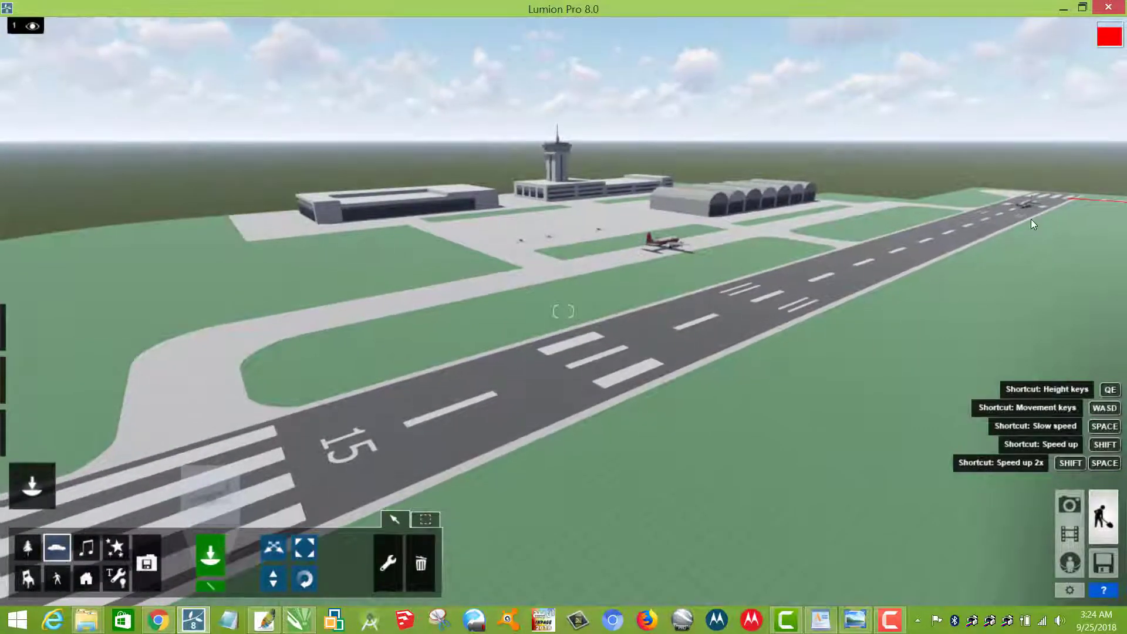
pyautogui.press('w')
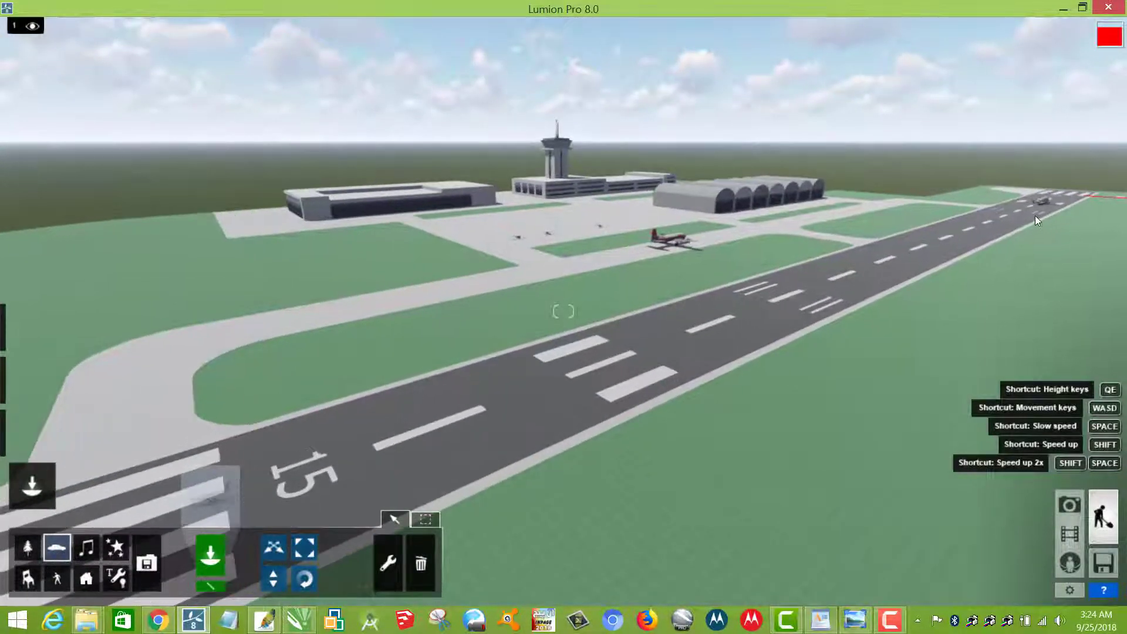
pyautogui.press('d')
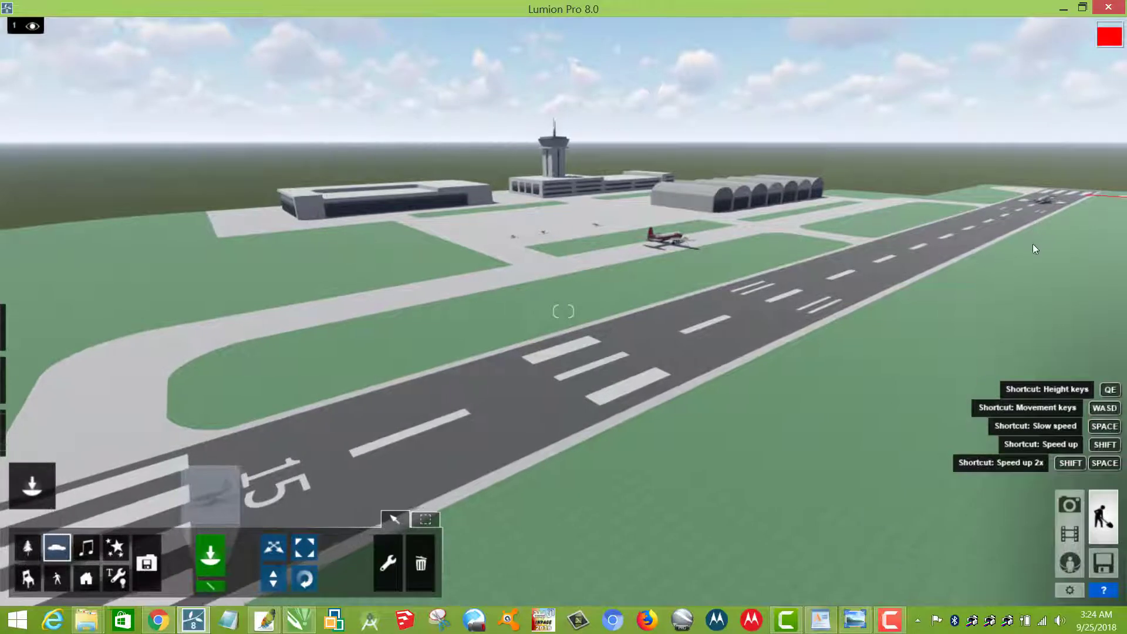
pyautogui.press('d')
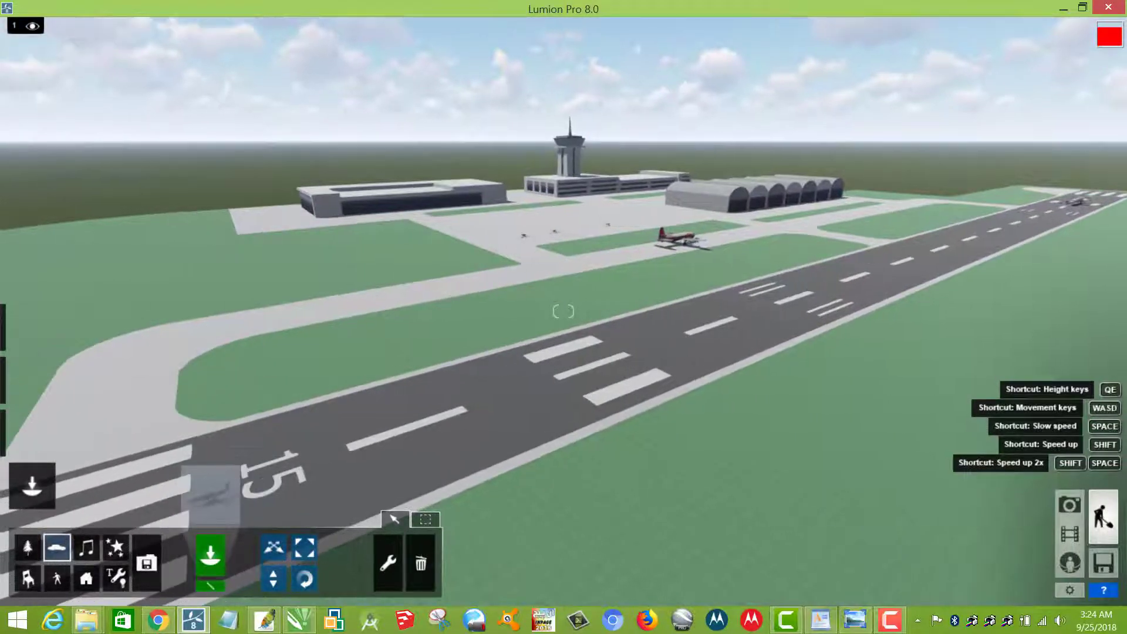
pyautogui.moveTo(563, 311); pyautogui.dragTo(588, 327, button='right')
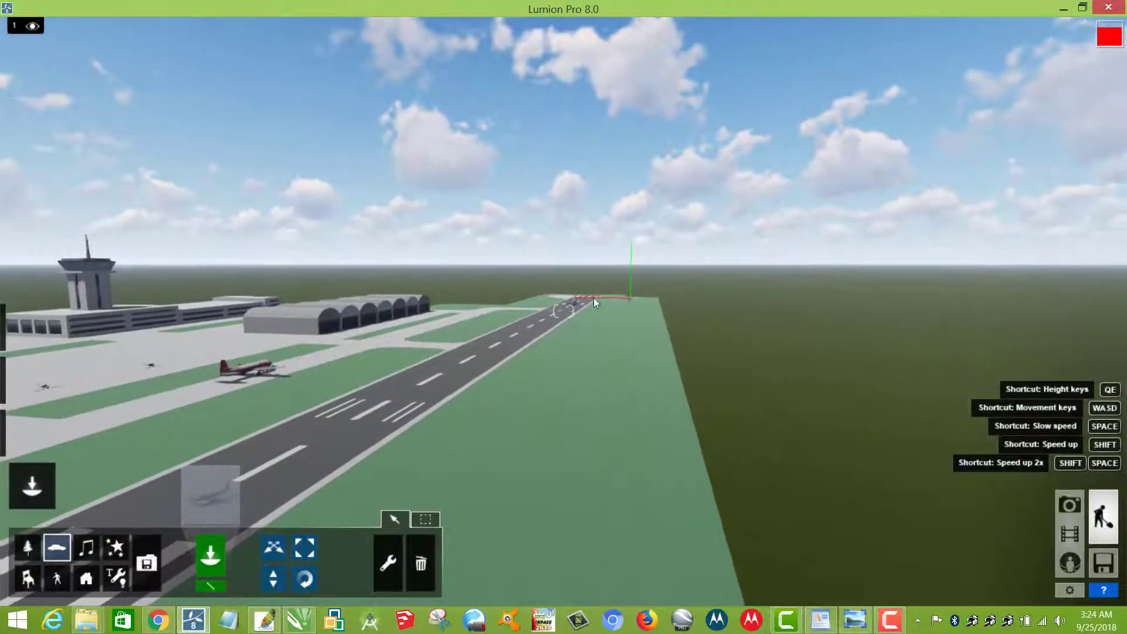
pyautogui.press('w')
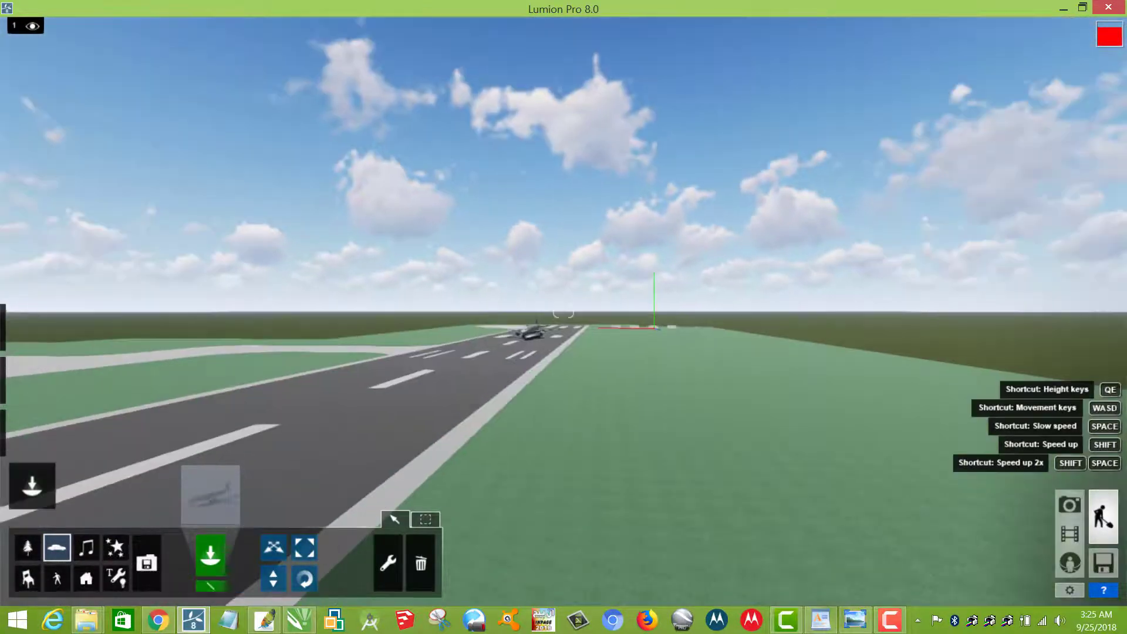
pyautogui.moveTo(563, 311); pyautogui.dragTo(525, 332, button='right')
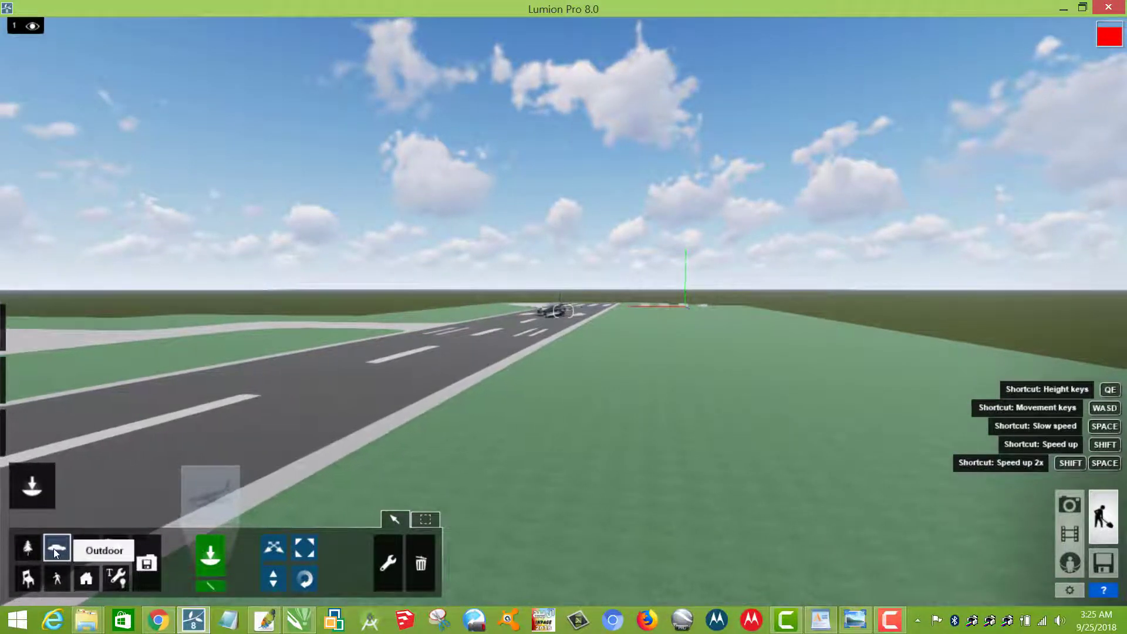
# Browse the Transport Library's vehicle categories, including buses, cars, SUVs and air transport.
pyautogui.click(211, 491)
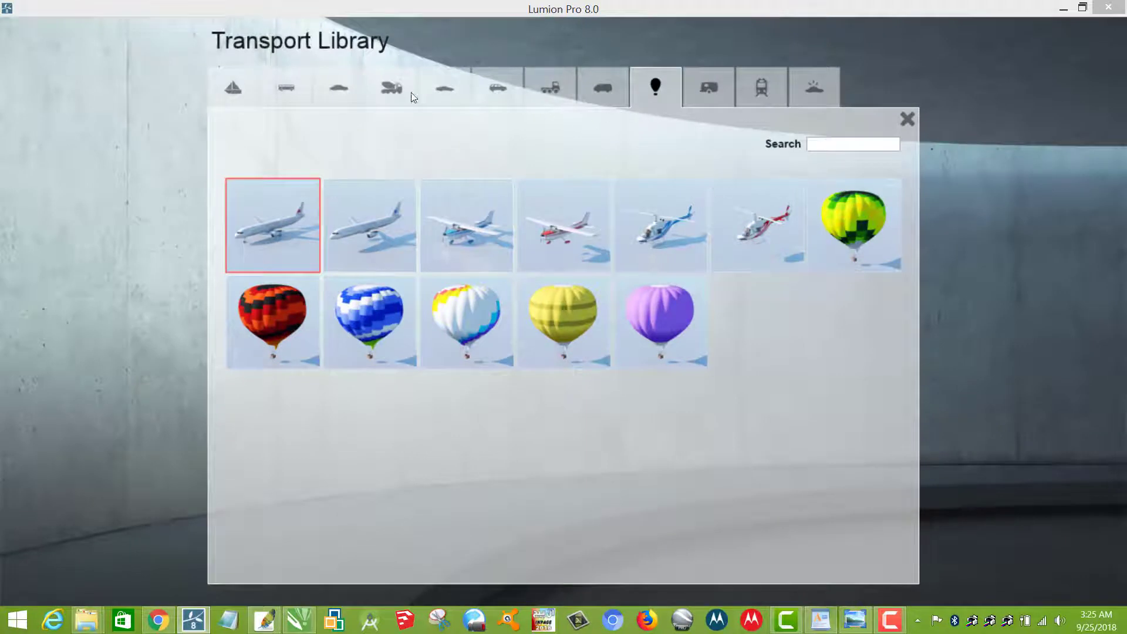
pyautogui.click(240, 79)
pyautogui.click(273, 83)
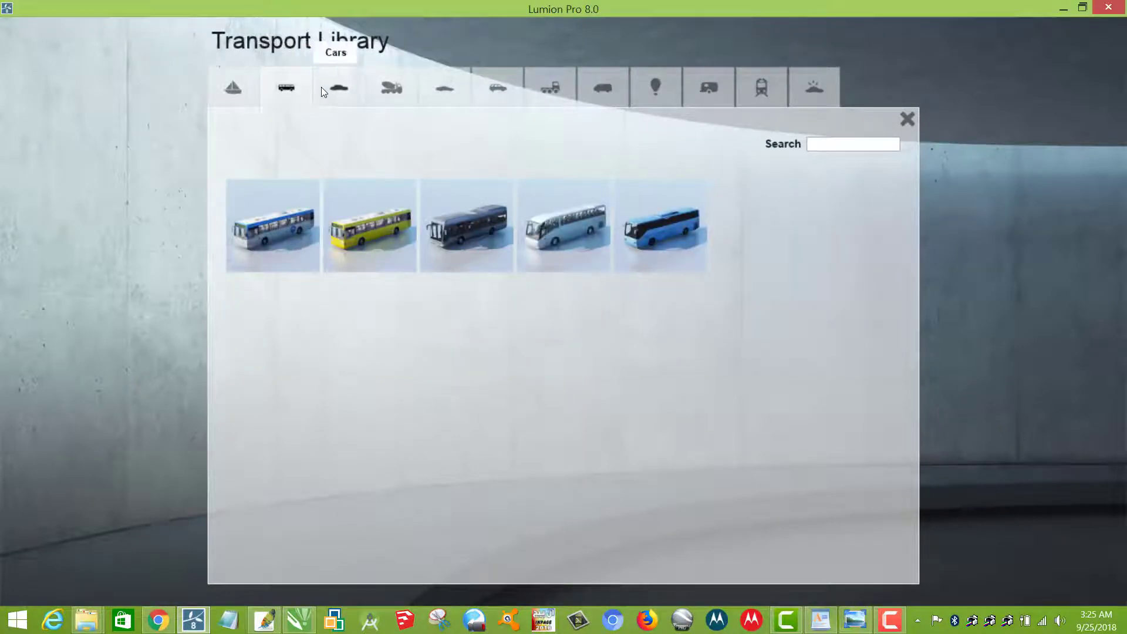
pyautogui.click(322, 87)
pyautogui.click(388, 94)
pyautogui.click(444, 89)
pyautogui.click(490, 93)
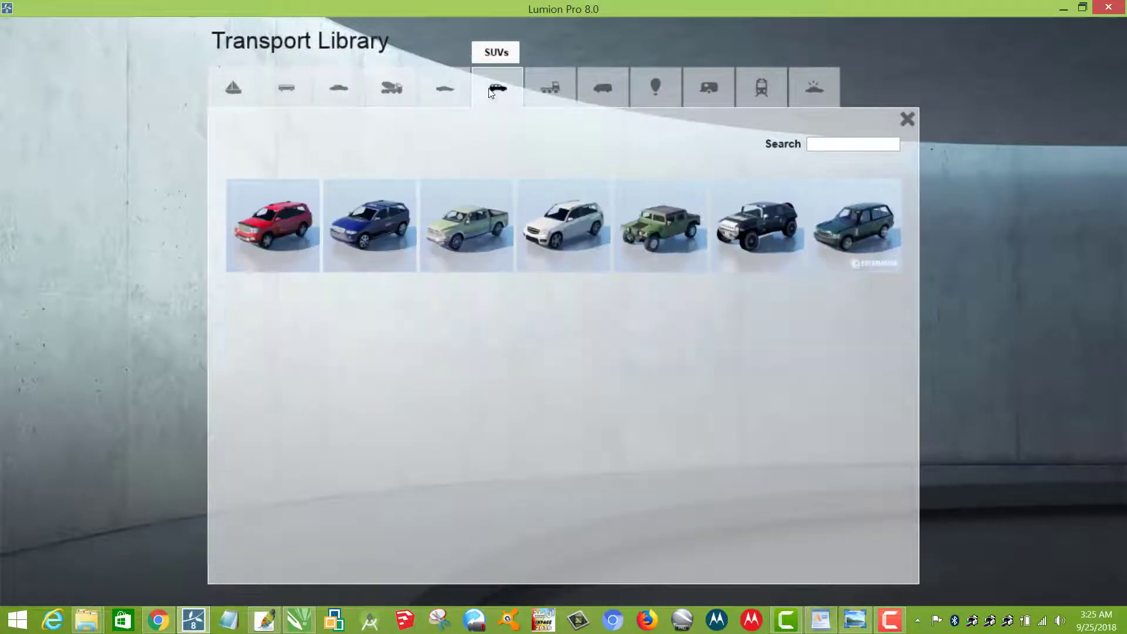
pyautogui.click(551, 94)
pyautogui.click(603, 87)
pyautogui.click(669, 94)
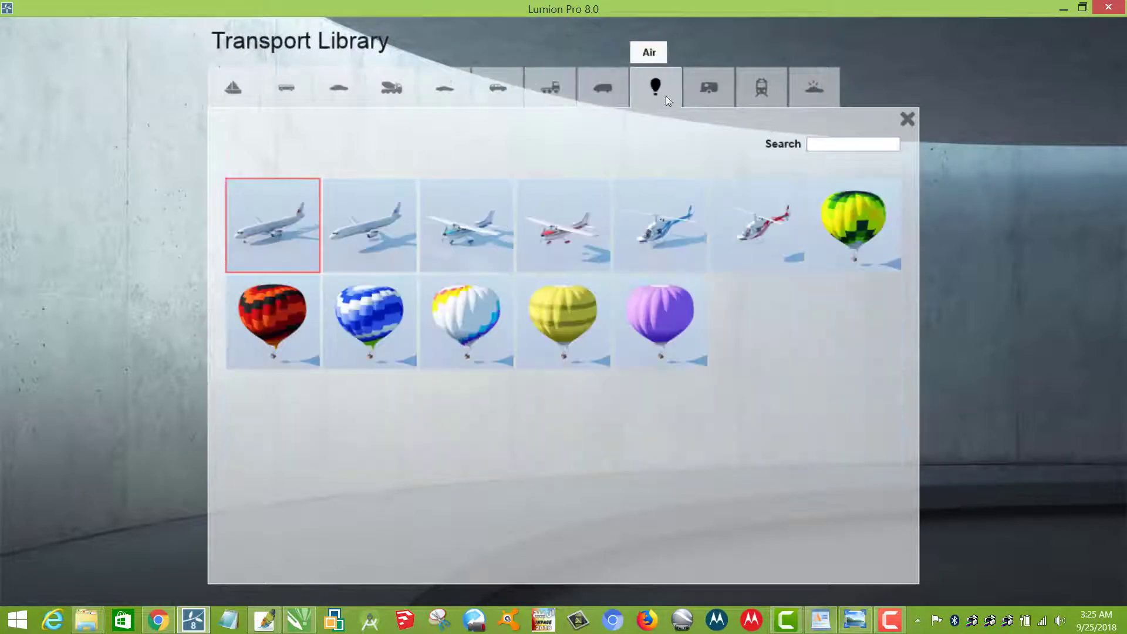
pyautogui.click(706, 90)
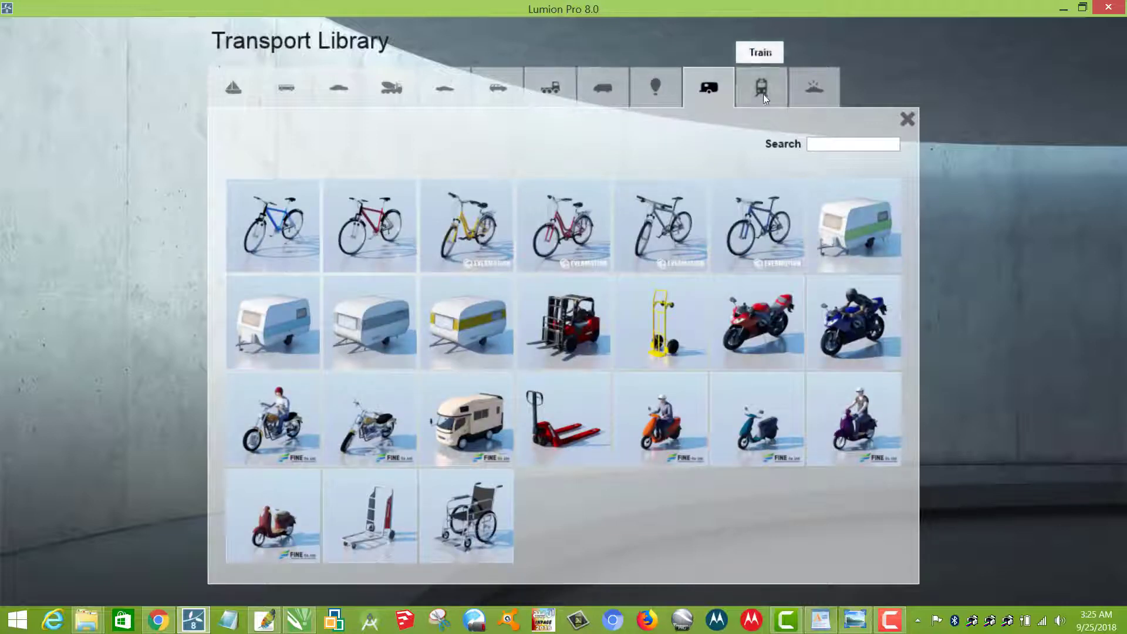
# Place Aircraft_001 from the Air category on the runway and rotate it to face back along the runway.
pyautogui.click(660, 90)
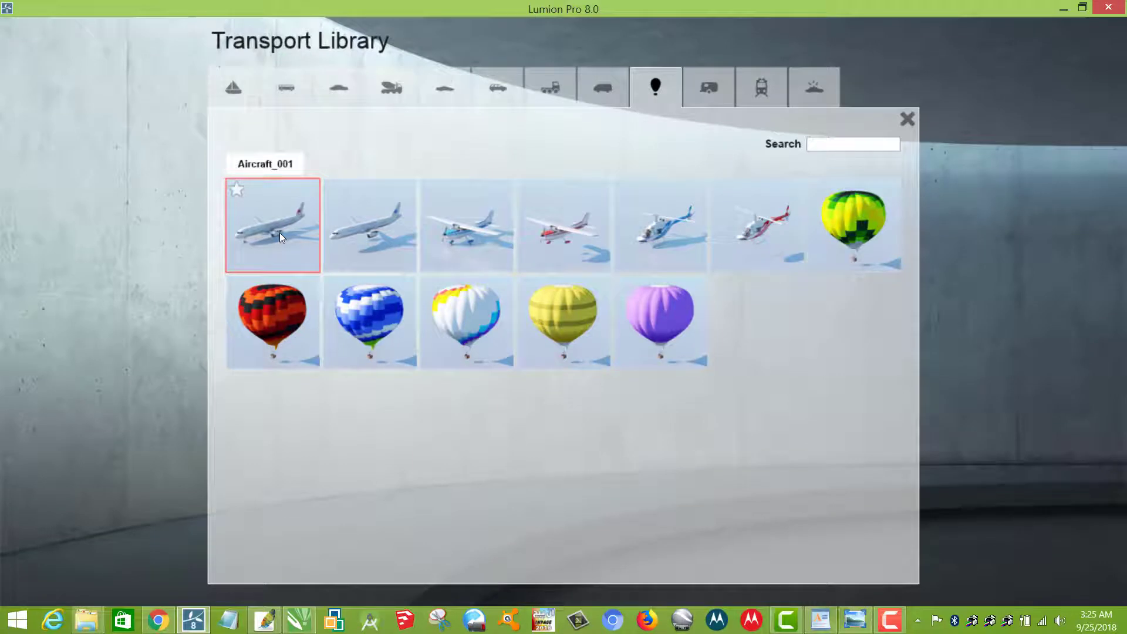
pyautogui.click(279, 233)
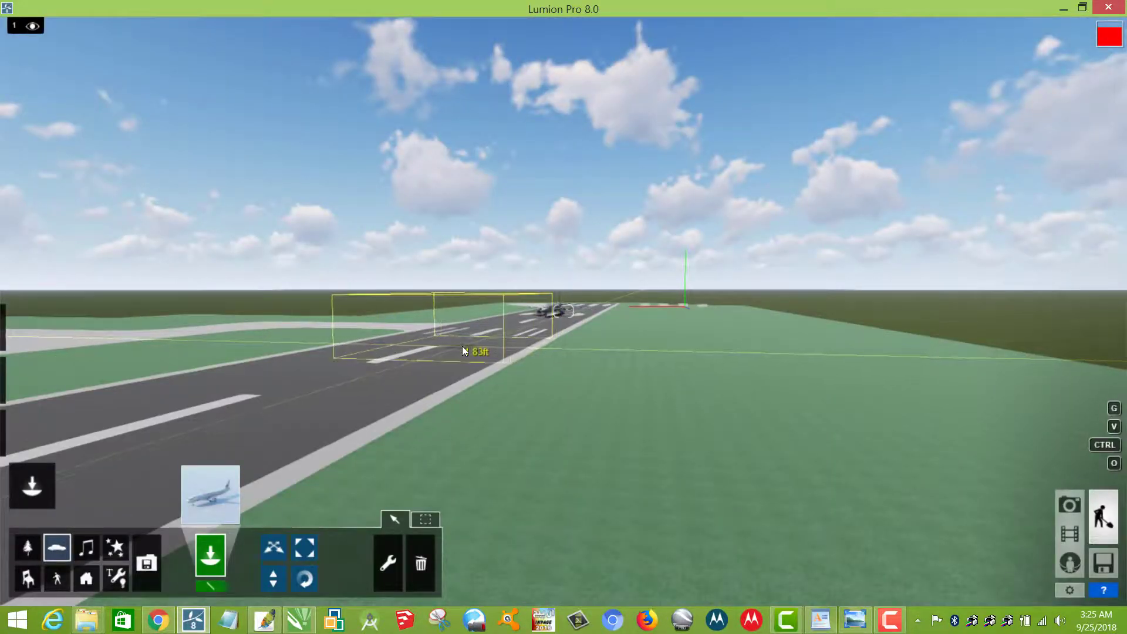
pyautogui.click(463, 347)
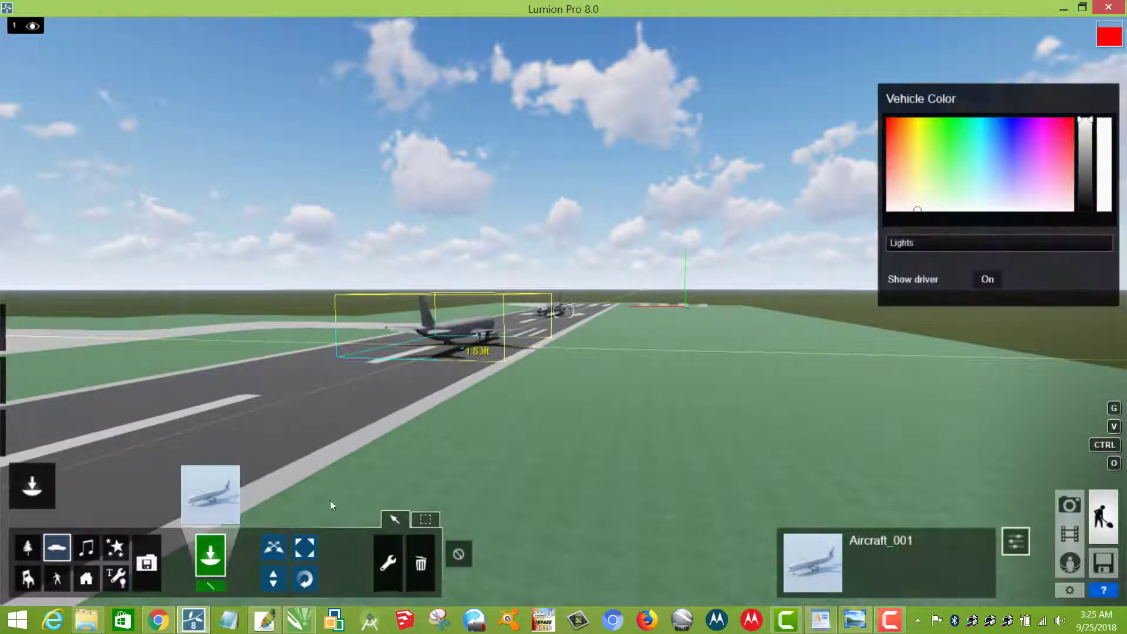
pyautogui.click(304, 580)
pyautogui.click(469, 346)
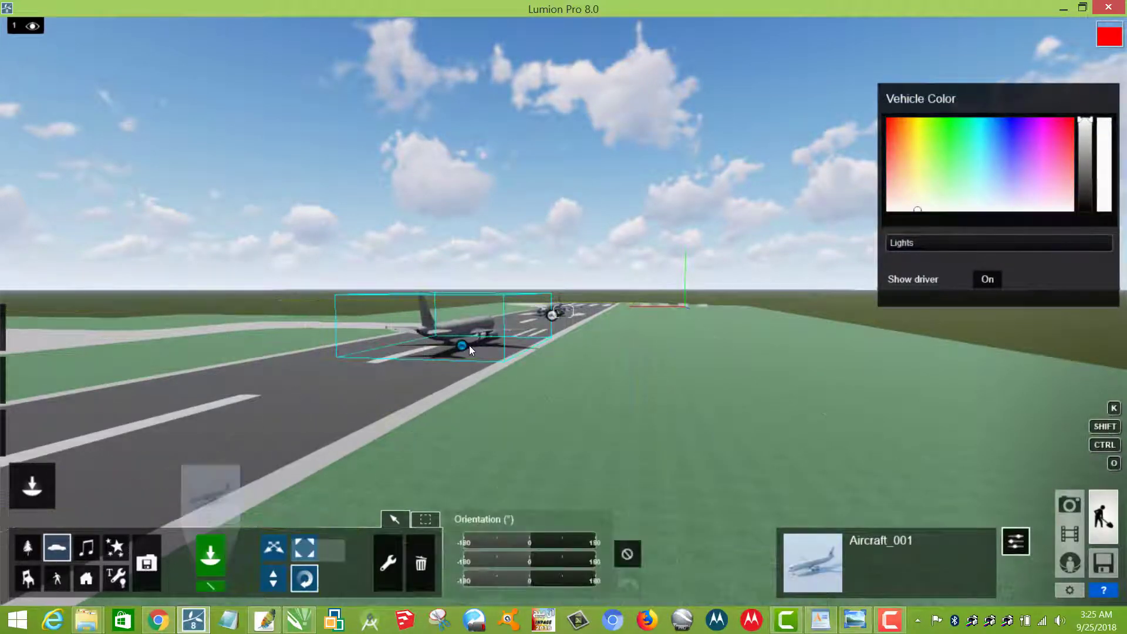
pyautogui.moveTo(449, 352)
pyautogui.mouseDown()
pyautogui.moveTo(430, 348)
pyautogui.moveTo(450, 355)
pyautogui.mouseUp()
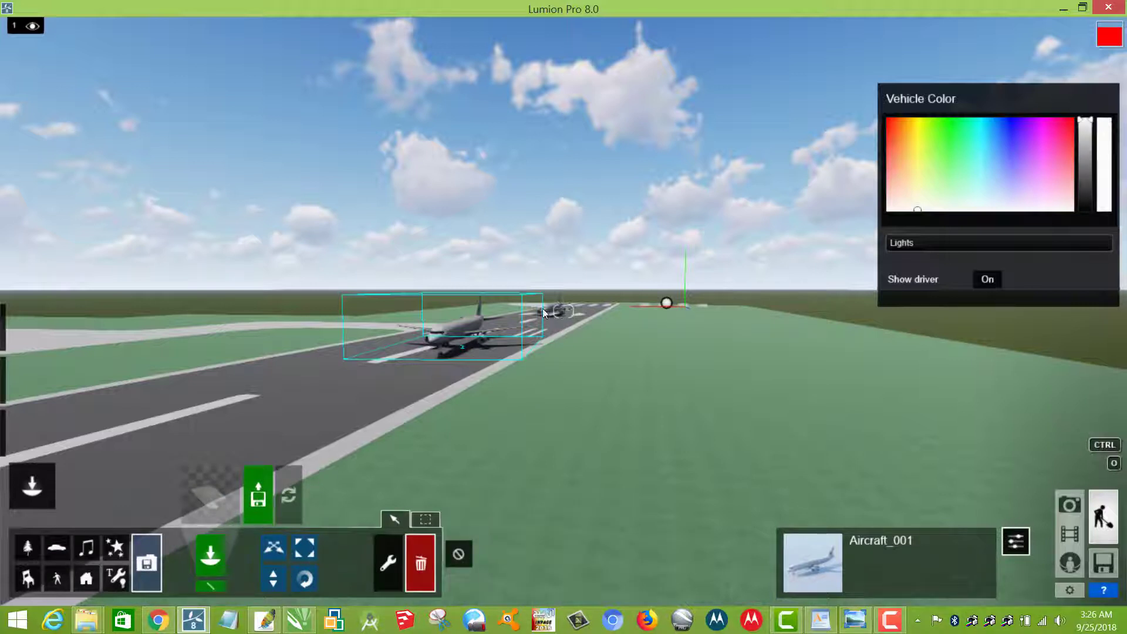
# Delete the other aircraft standing farther down the runway behind the newly placed one.
pyautogui.click(57, 550)
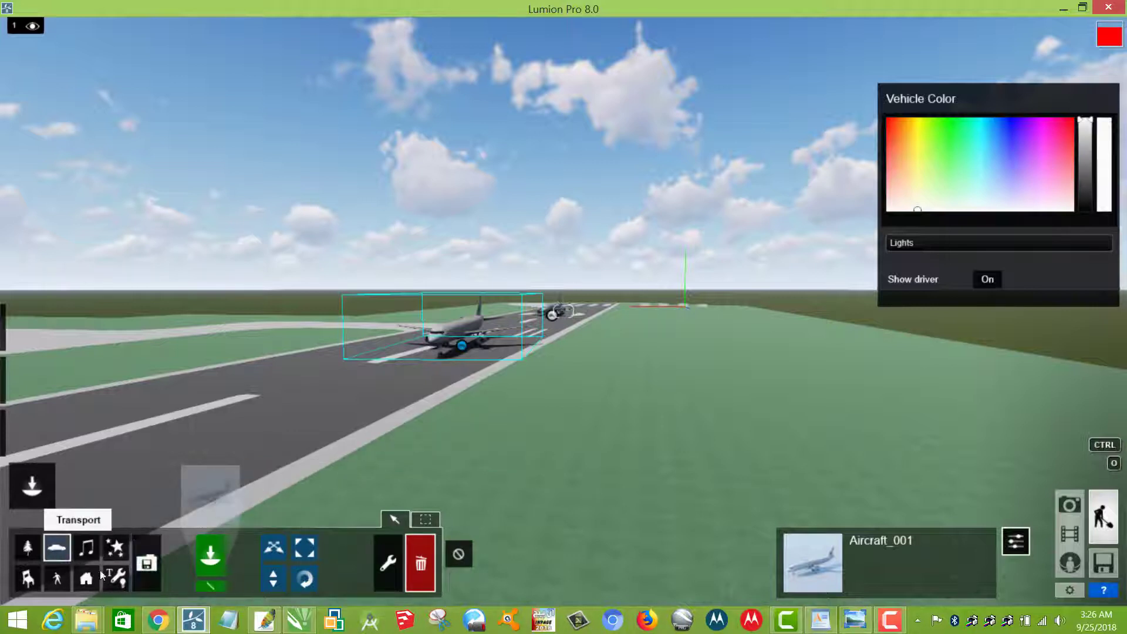
pyautogui.click(552, 315)
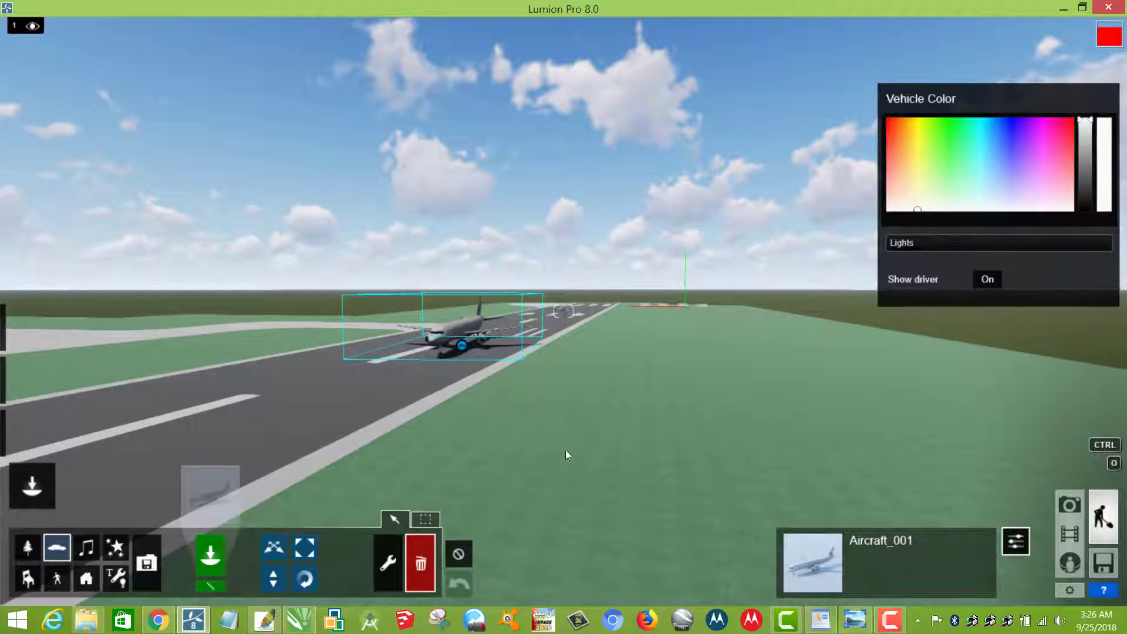
# Remove the existing Flythrough clip in Movie mode and start recording a new clip in slot 1.
pyautogui.click(1073, 534)
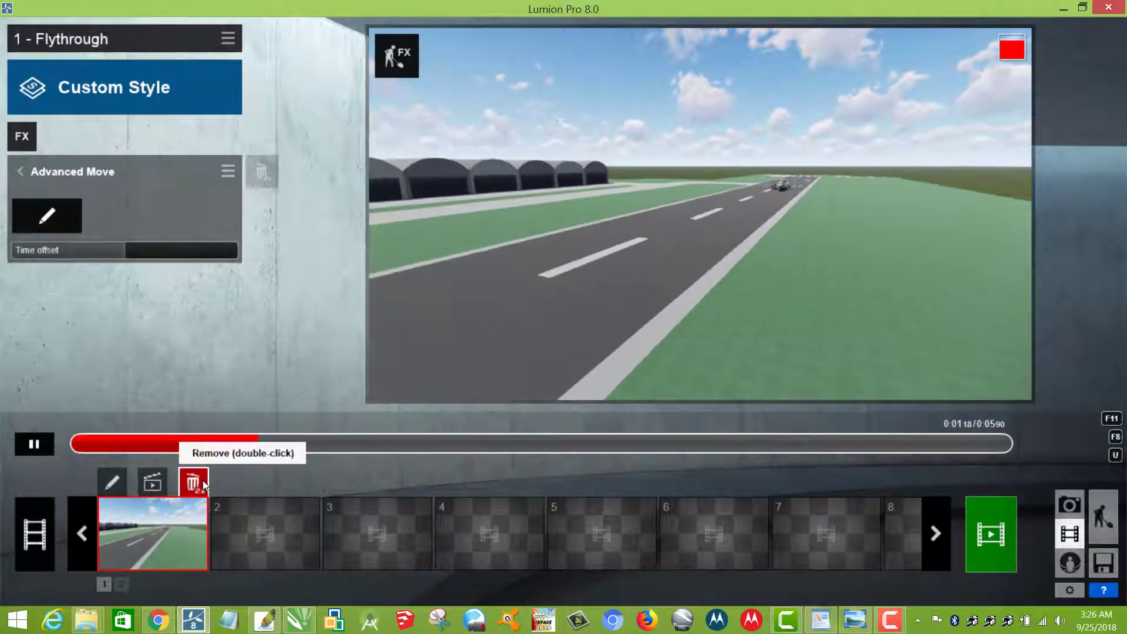
pyautogui.doubleClick(203, 481)
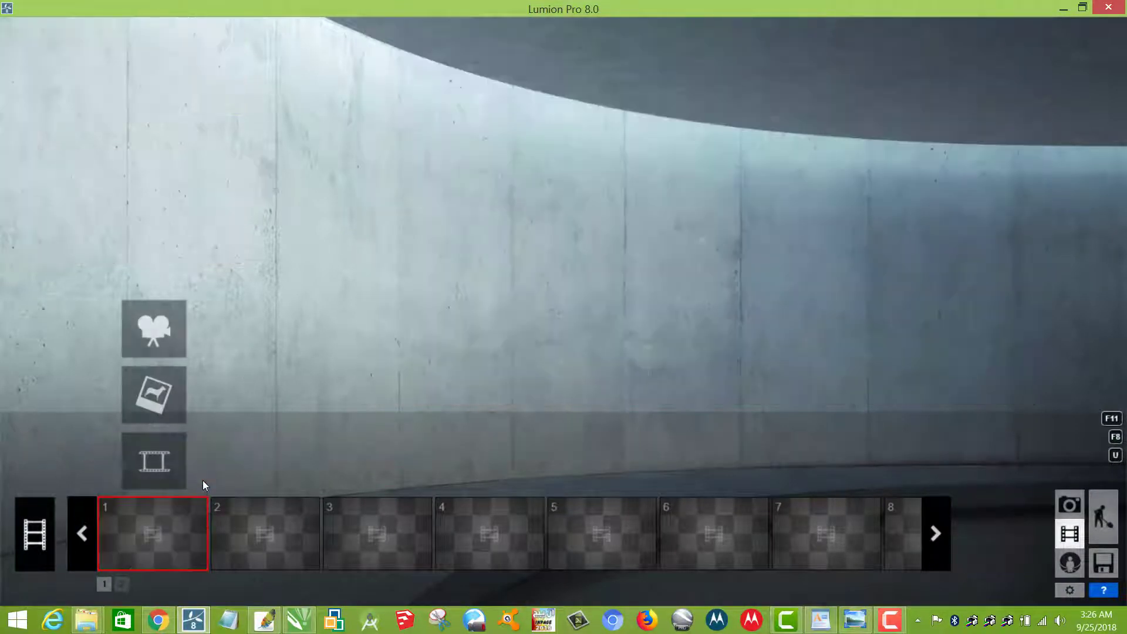
pyautogui.click(171, 325)
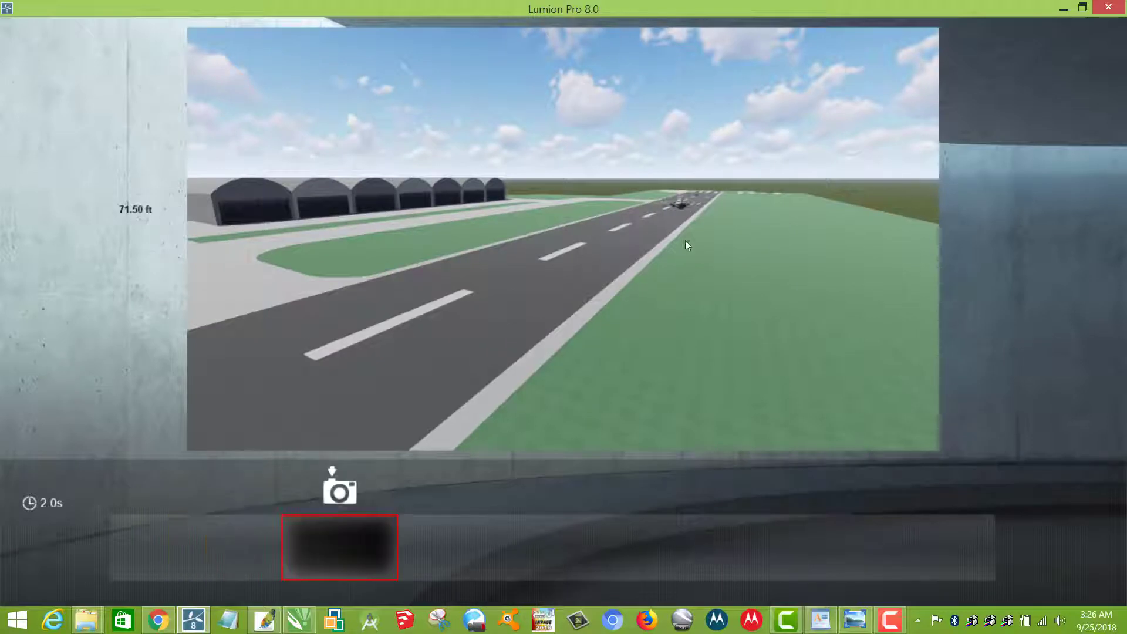
# Capture the first camera photo from the grass beside the runway, looking along it toward the aircraft.
pyautogui.scroll(2, 721, 262)
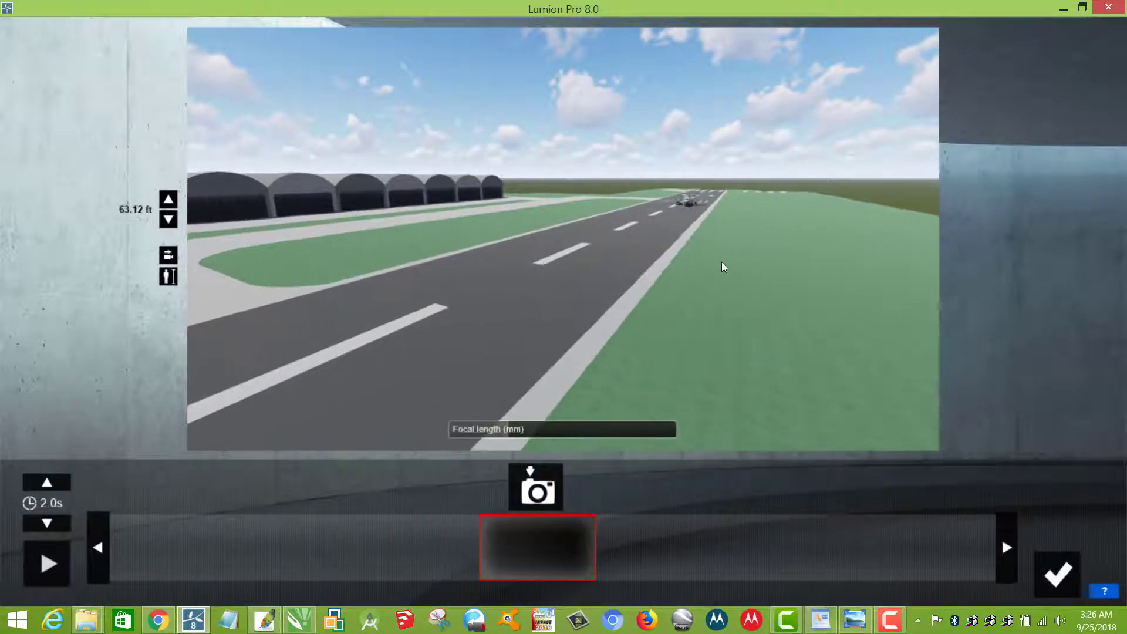
pyautogui.press('d')
pyautogui.moveTo(707, 239)
pyautogui.mouseDown(button='right')
pyautogui.moveTo(787, 224)
pyautogui.moveTo(707, 239)
pyautogui.mouseUp(button='right')
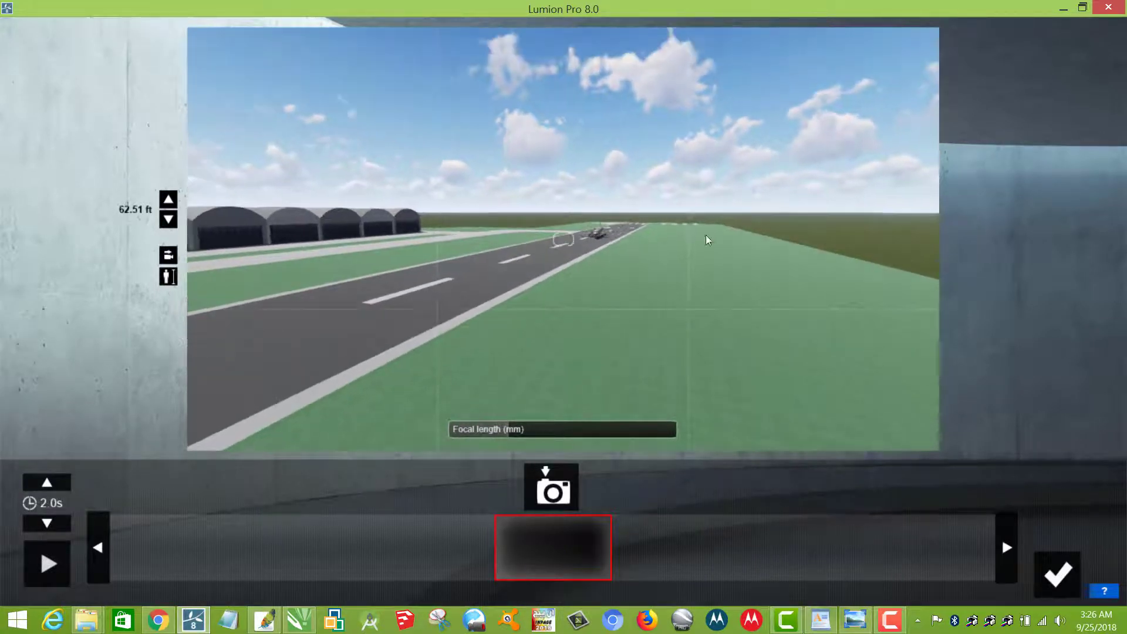
pyautogui.click(552, 490)
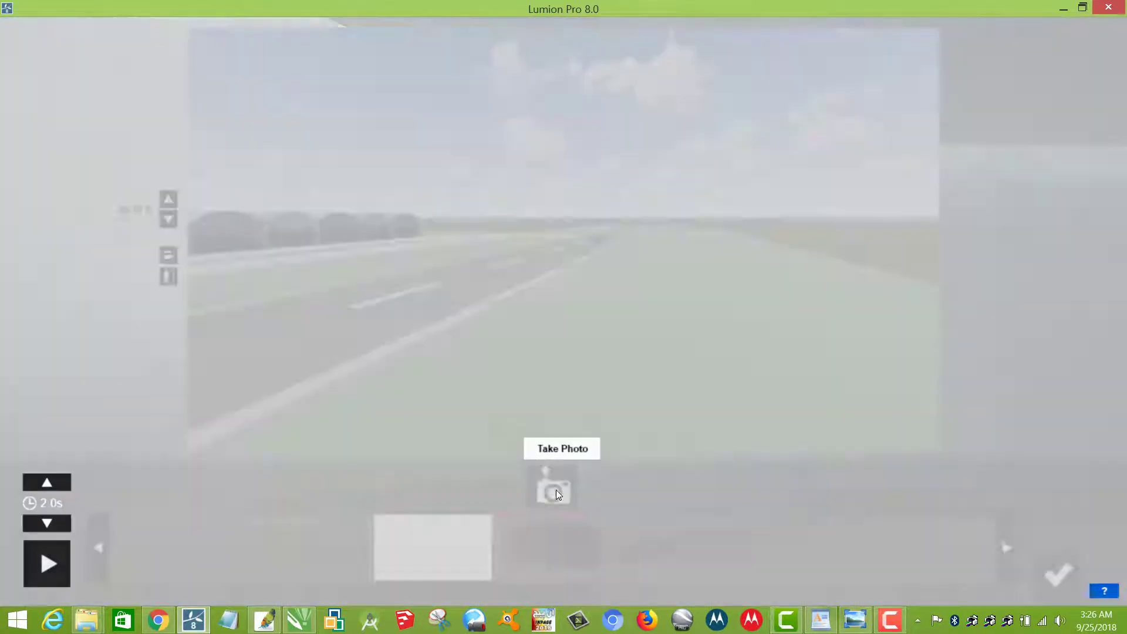
# Capture two more camera photos, one facing the control tower and hangars and one toward the opposite runway end.
pyautogui.moveTo(564, 239); pyautogui.dragTo(270, 269, button='right')
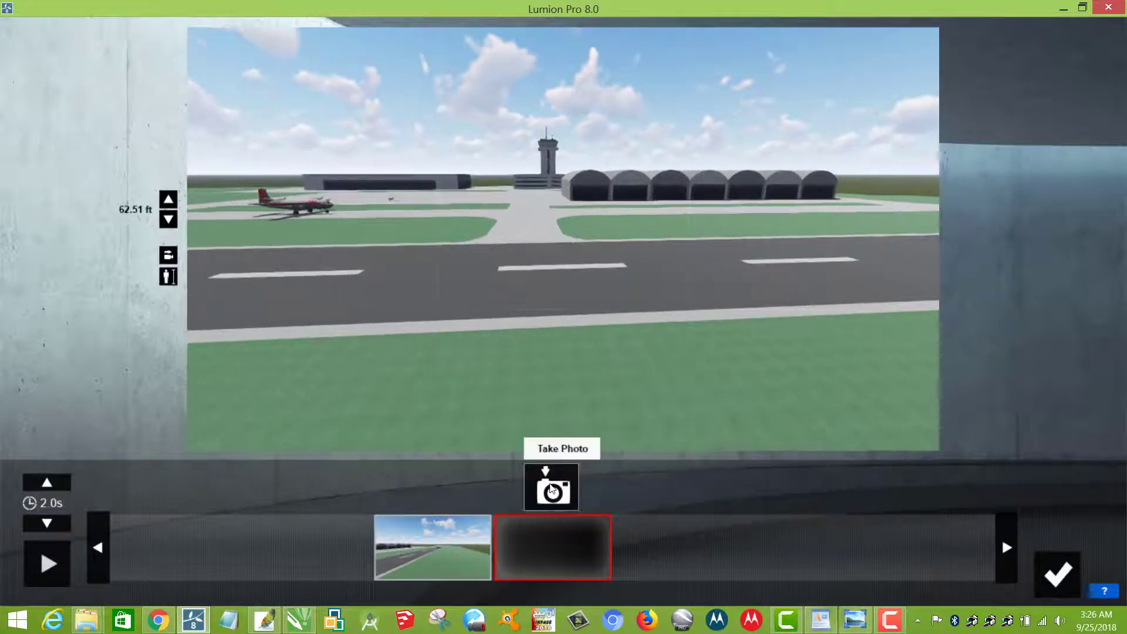
pyautogui.click(551, 489)
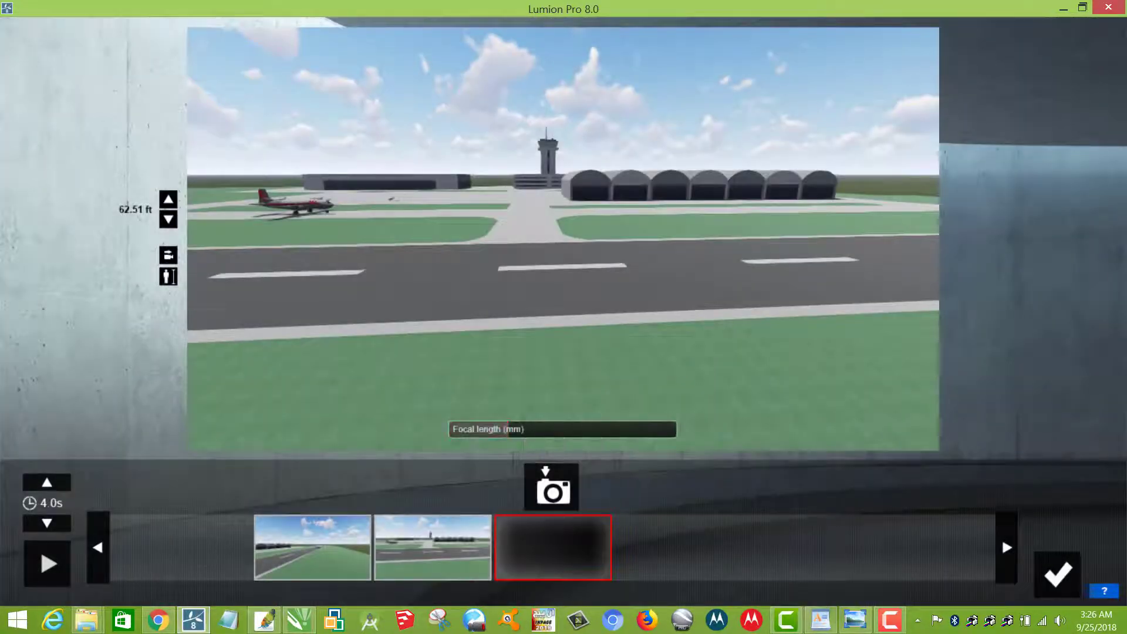
pyautogui.moveTo(763, 340); pyautogui.dragTo(558, 373, button='right')
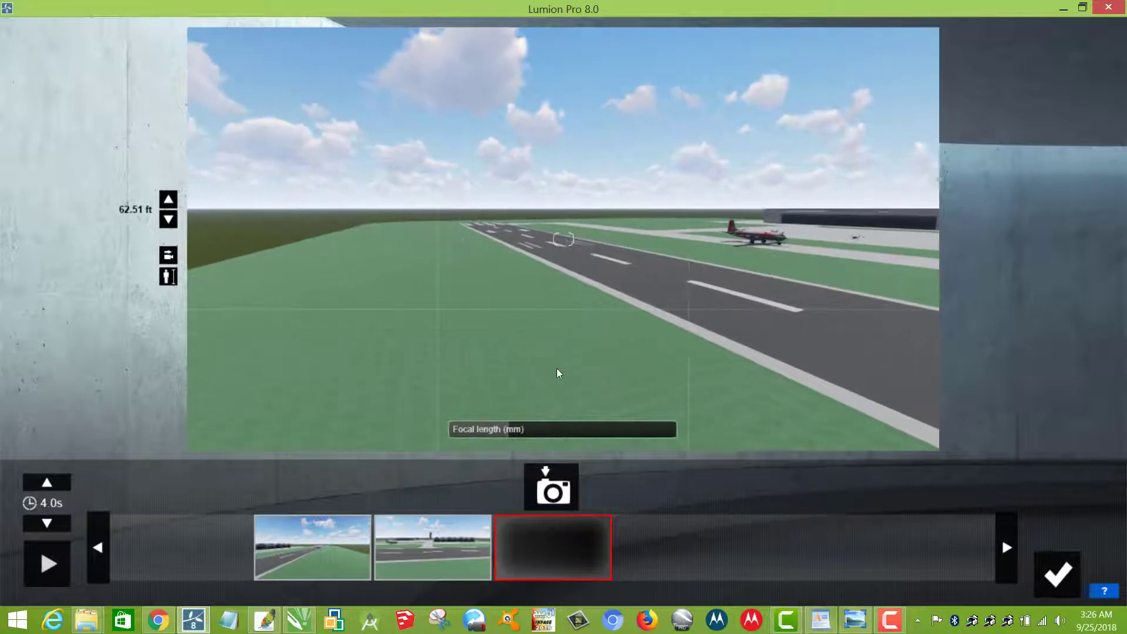
pyautogui.click(554, 490)
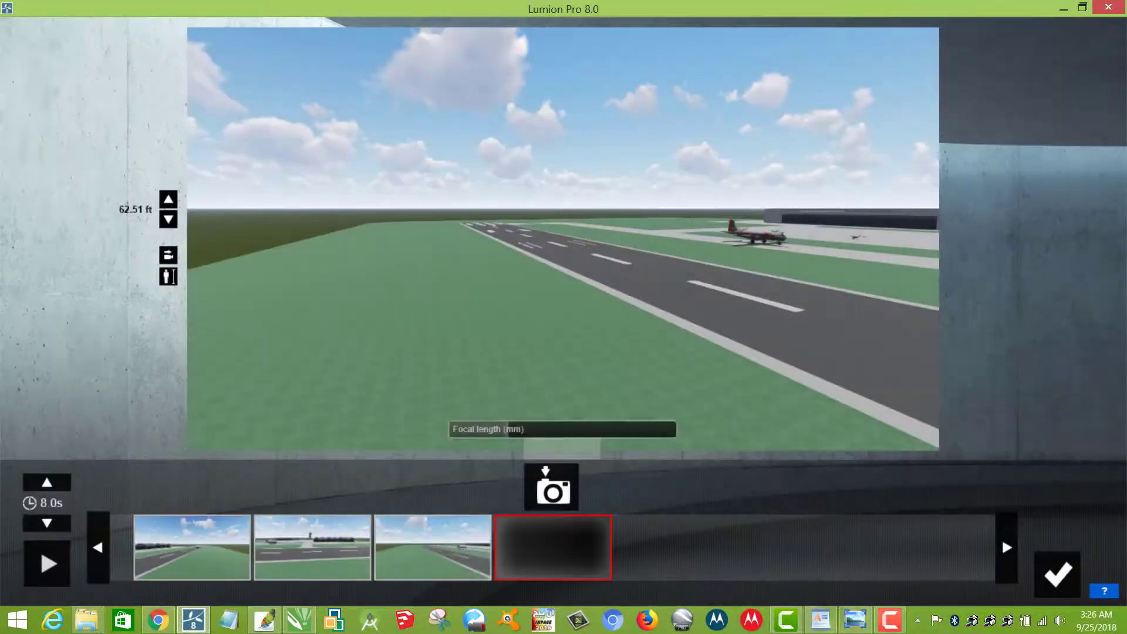
# Capture a fourth camera photo from the grass beside the runway end, with the threshold stripes past the 15 marking in view.
pyautogui.moveTo(516, 306); pyautogui.dragTo(525, 274, button='right')
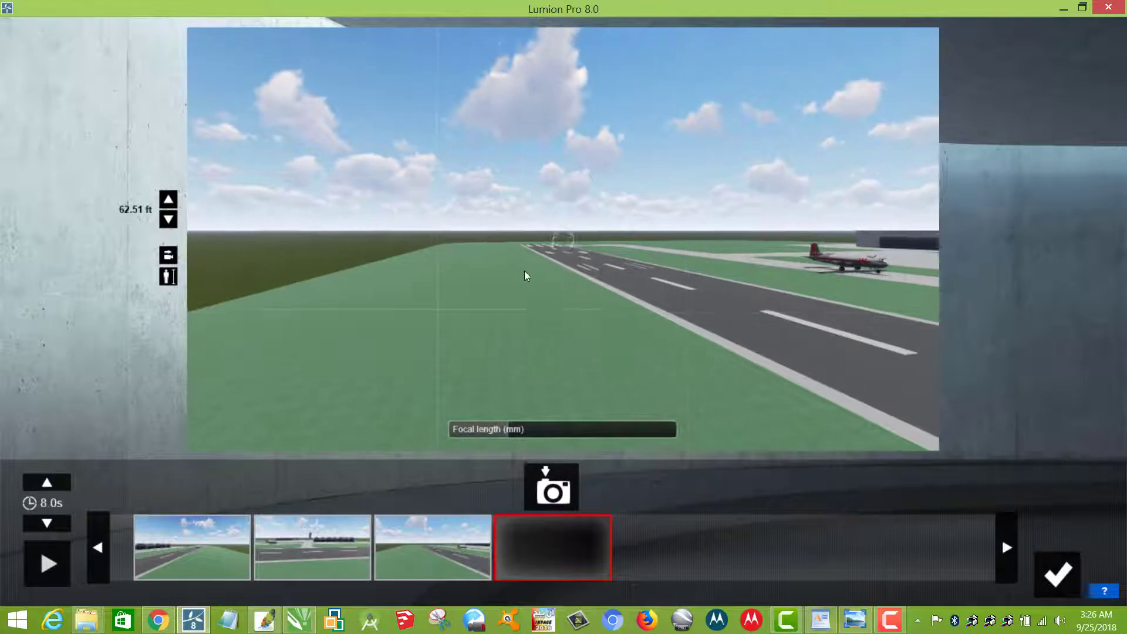
pyautogui.press('w')
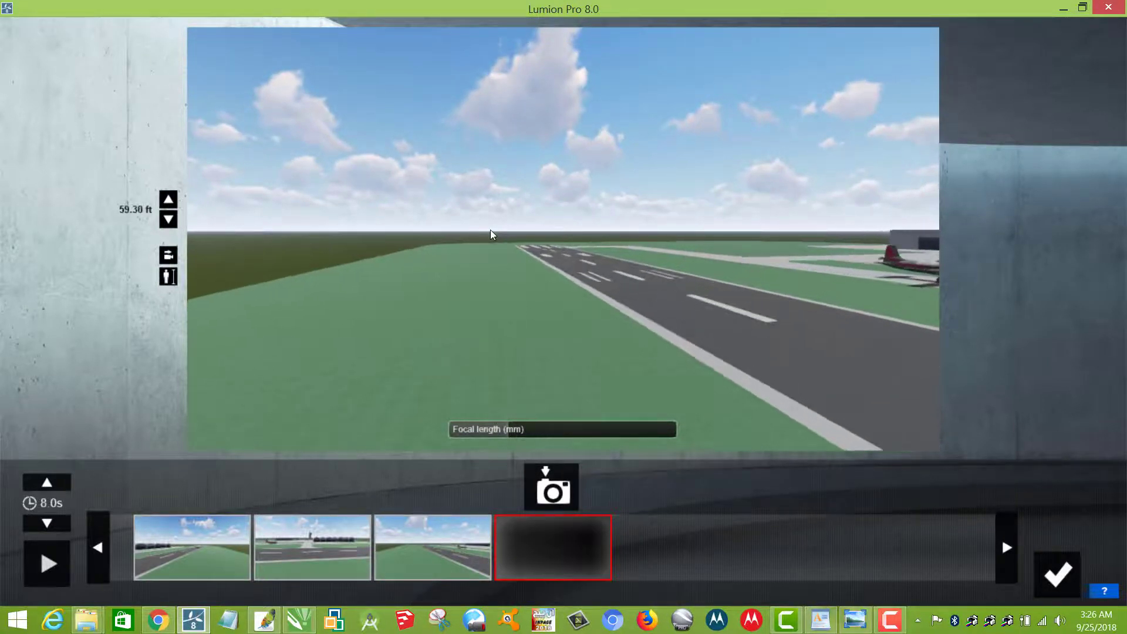
pyautogui.press('w')
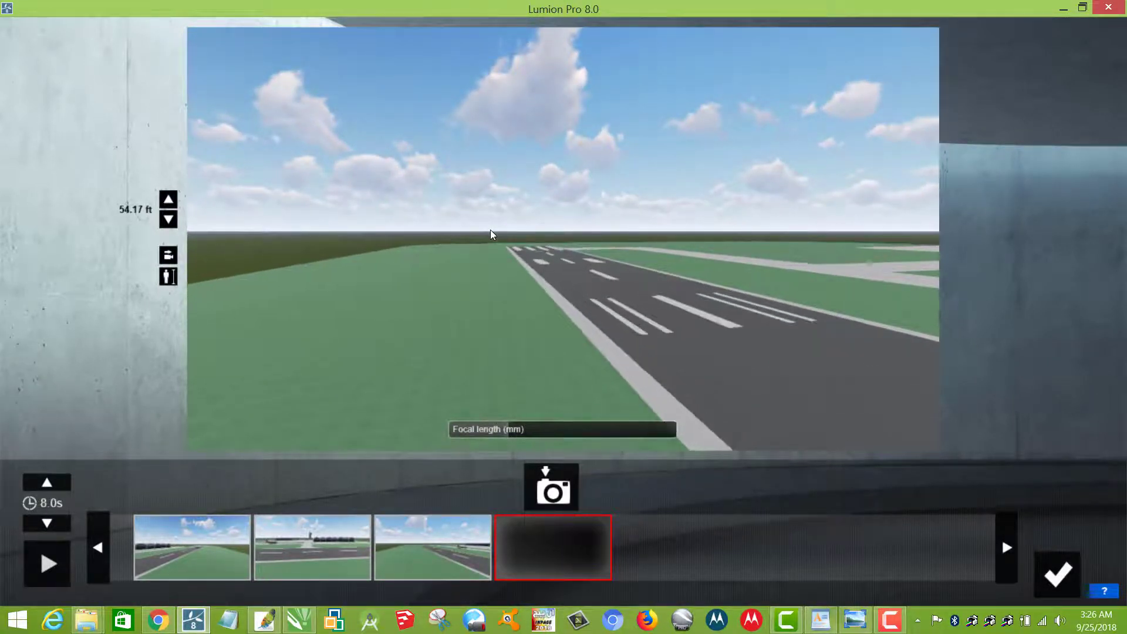
pyautogui.press('w')
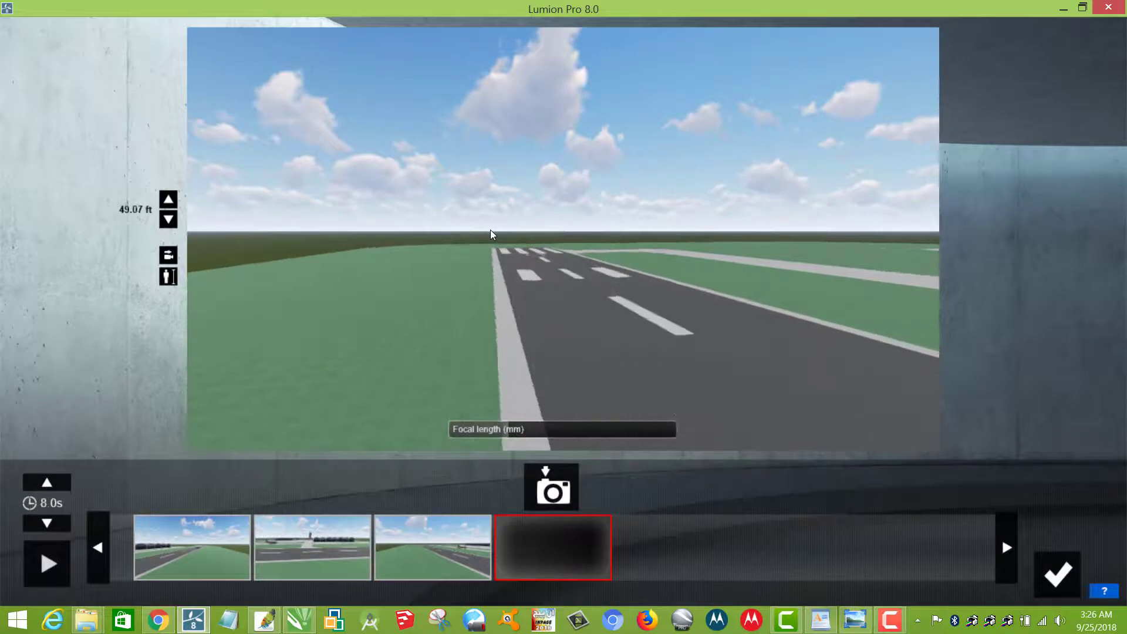
pyautogui.press('w')
pyautogui.press('w')
pyautogui.press('e')
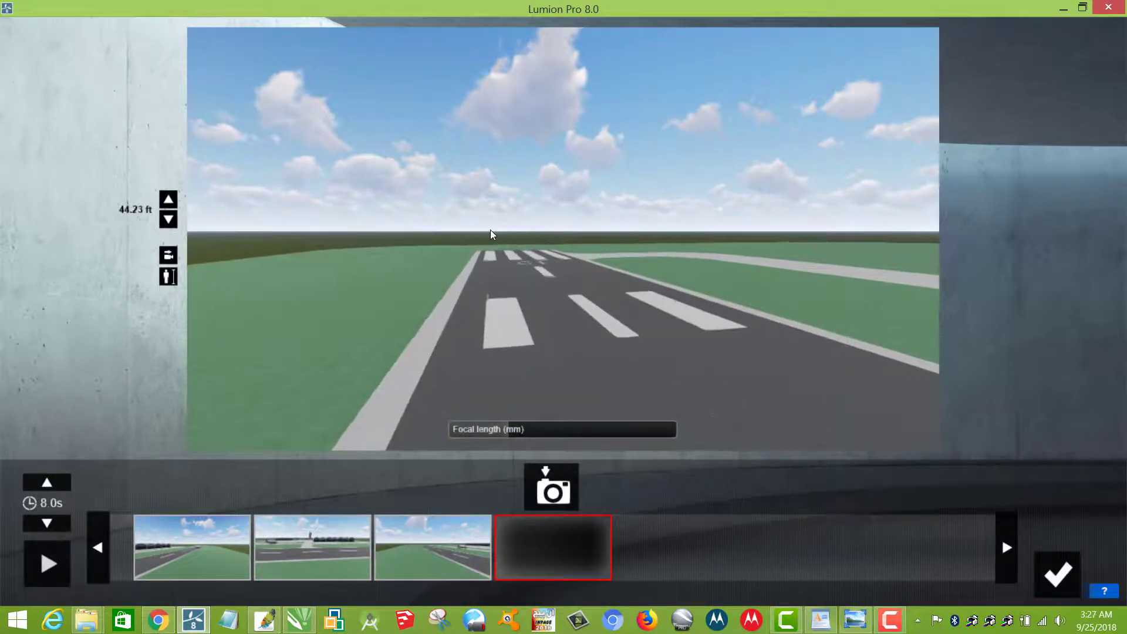
pyautogui.press('w')
pyautogui.press('e')
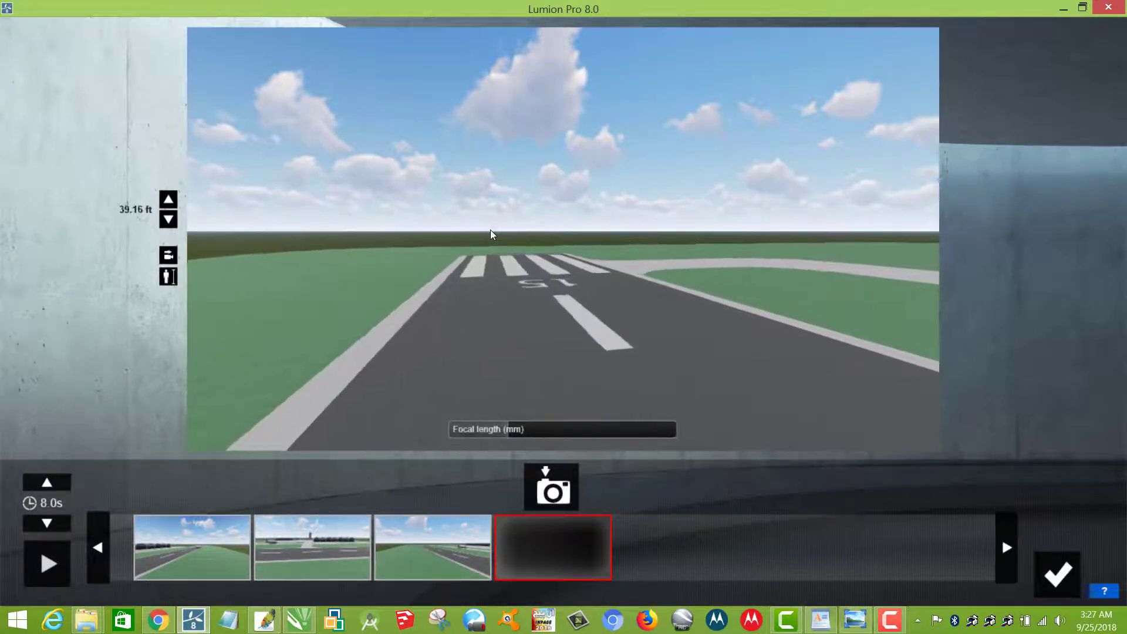
pyautogui.press('w')
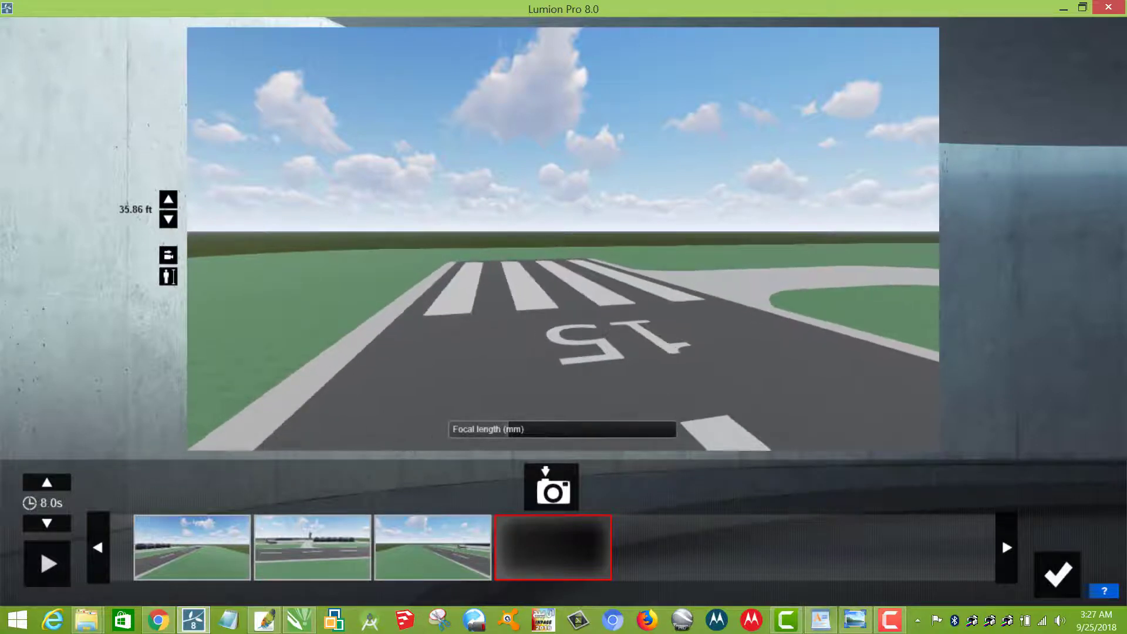
pyautogui.moveTo(489, 301); pyautogui.dragTo(351, 289, button='right')
pyautogui.press('a')
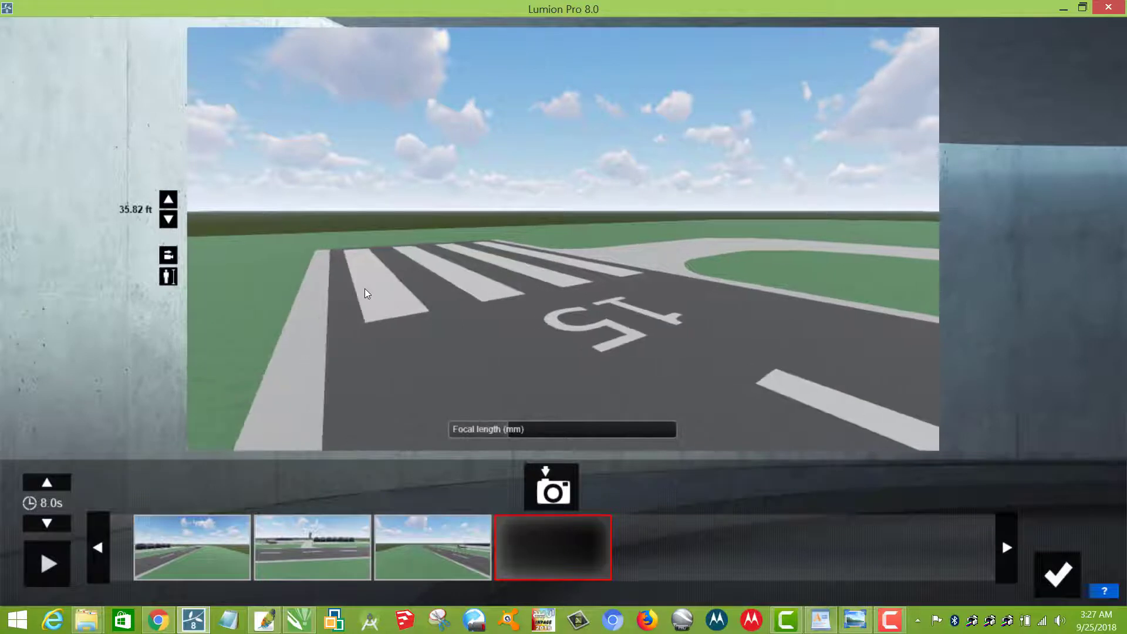
pyautogui.press('a')
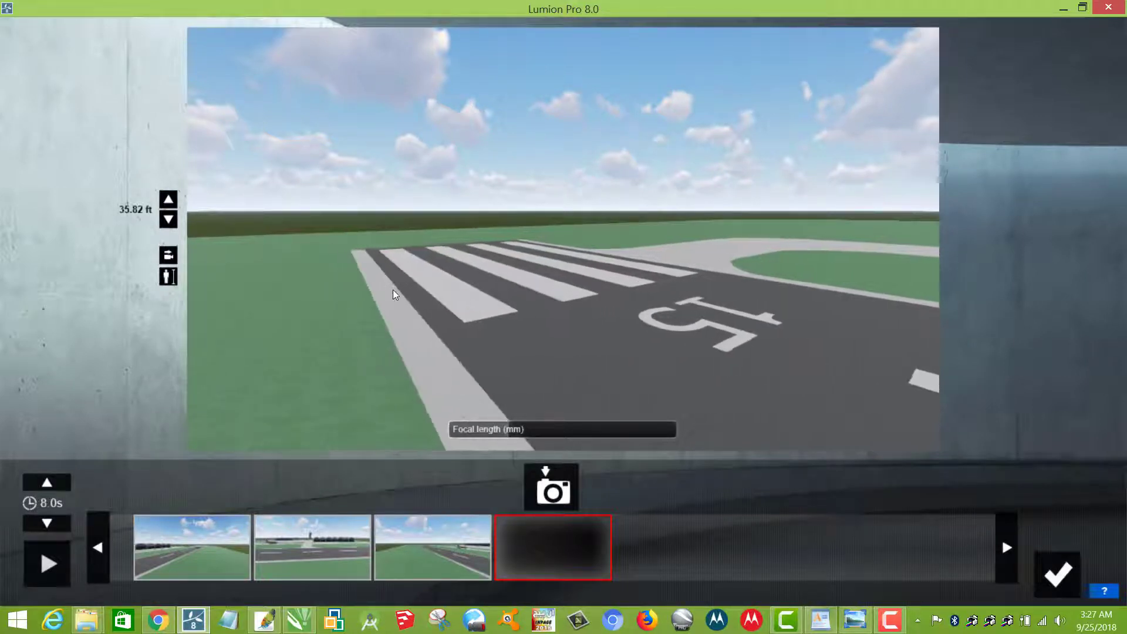
pyautogui.press('a')
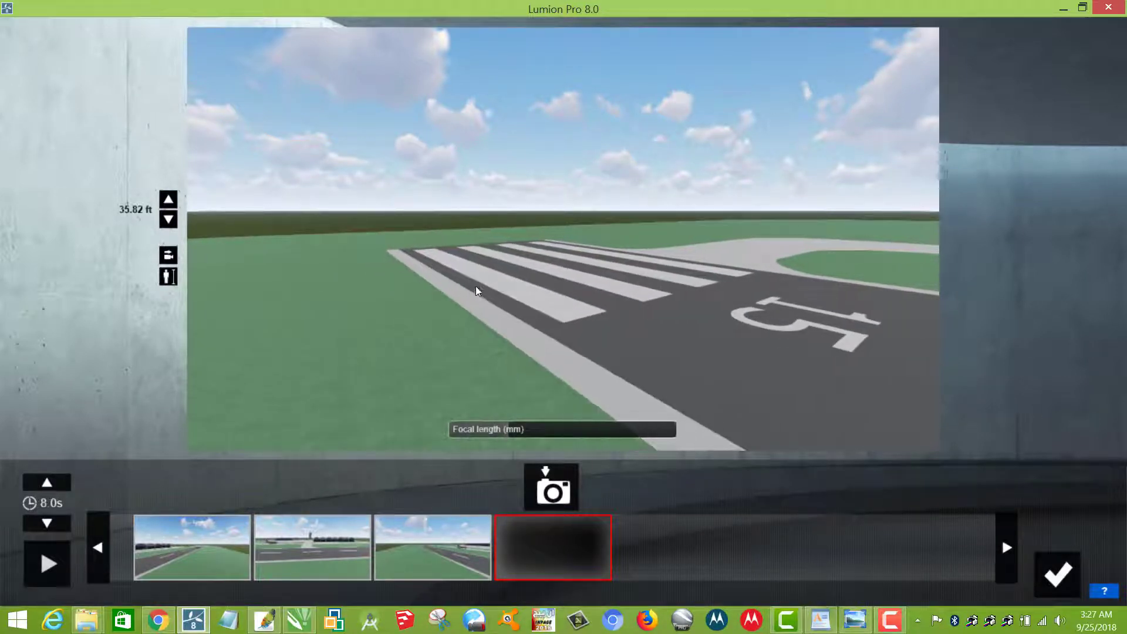
pyautogui.press('a')
pyautogui.moveTo(564, 238); pyautogui.dragTo(502, 283, button='right')
pyautogui.press('a')
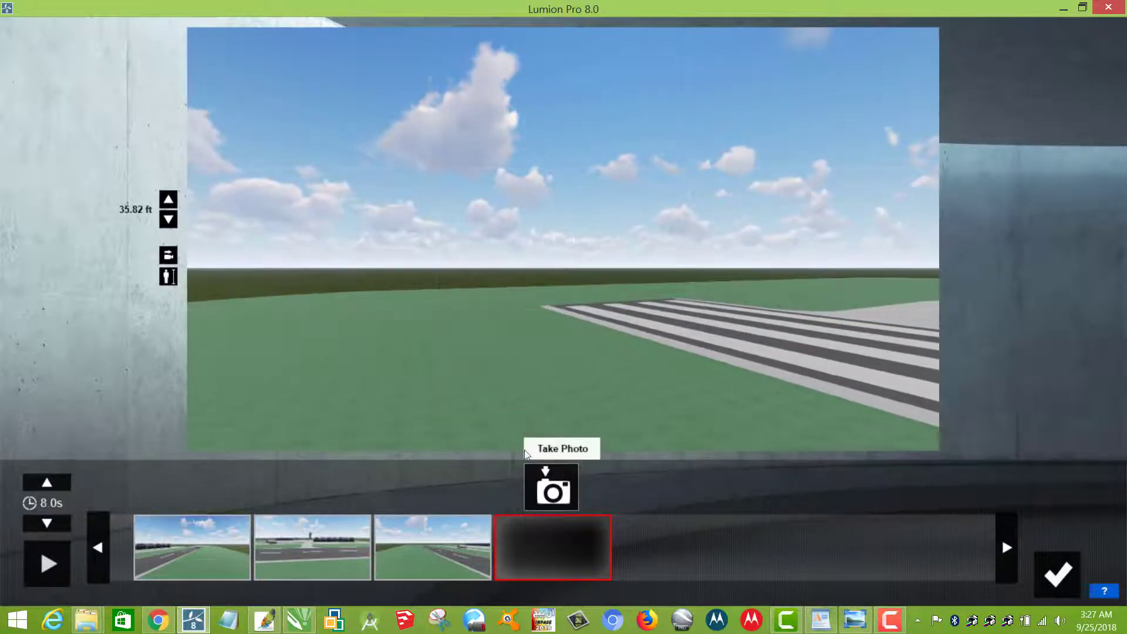
pyautogui.click(552, 491)
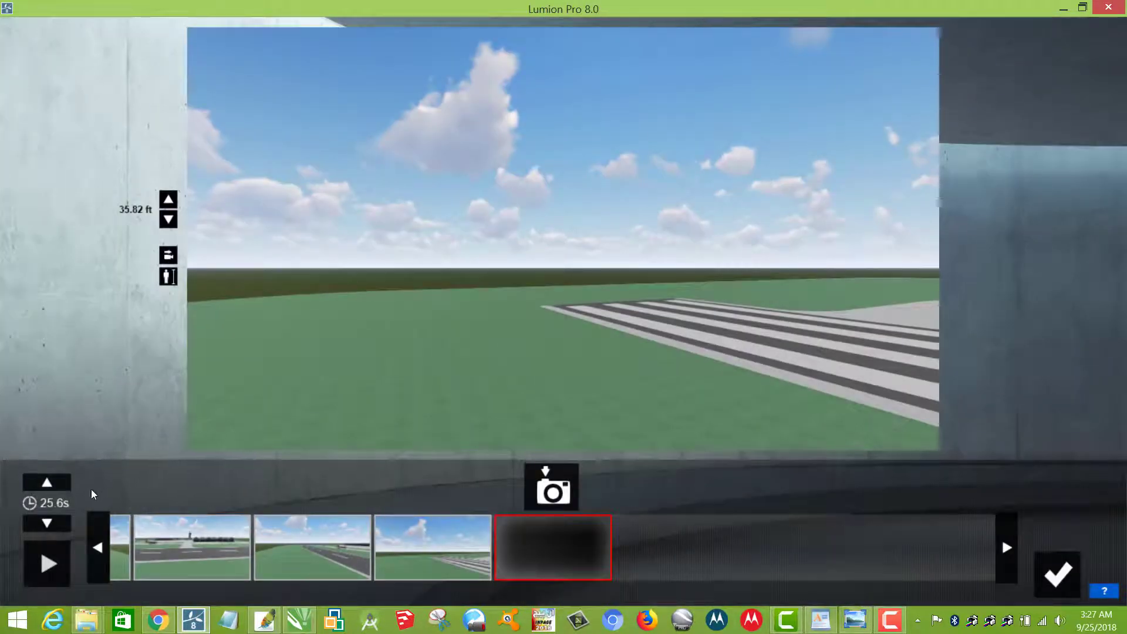
# Set the flythrough's duration to 6.0 seconds and play back the saved clip.
pyautogui.click(61, 523)
pyautogui.click(61, 523)
pyautogui.click(61, 522)
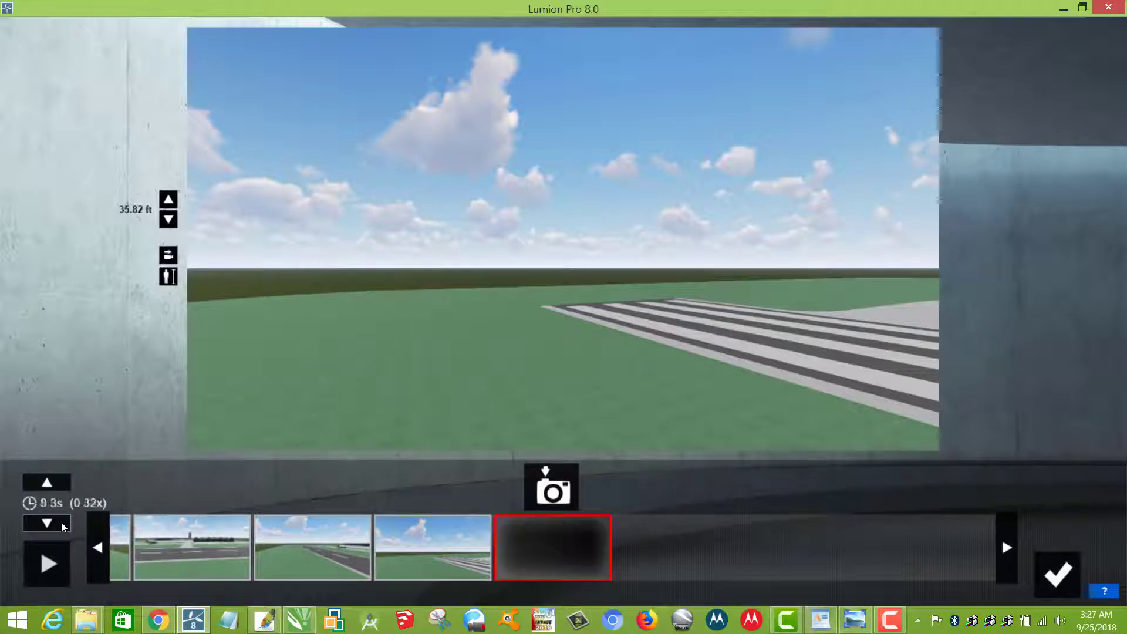
pyautogui.click(61, 523)
pyautogui.click(61, 523)
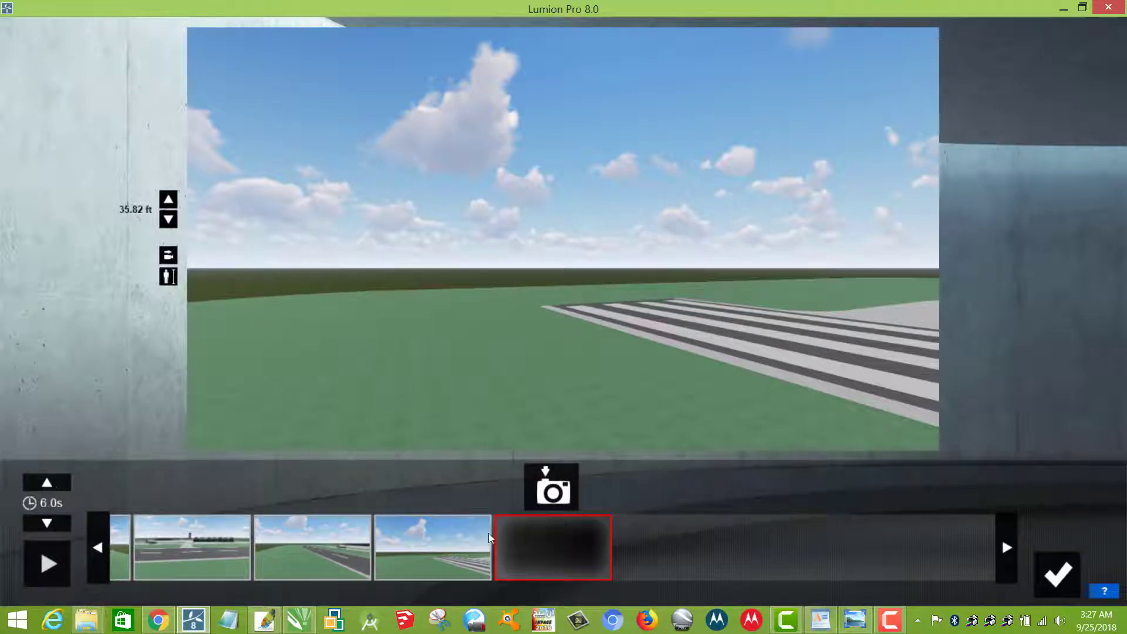
pyautogui.click(1057, 573)
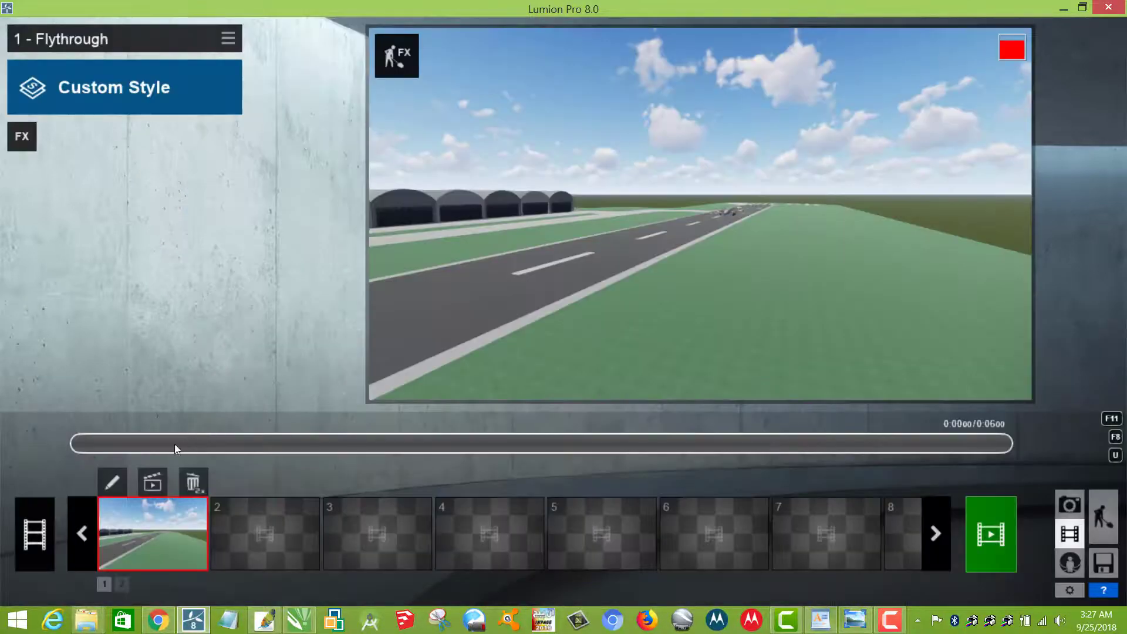
pyautogui.click(36, 445)
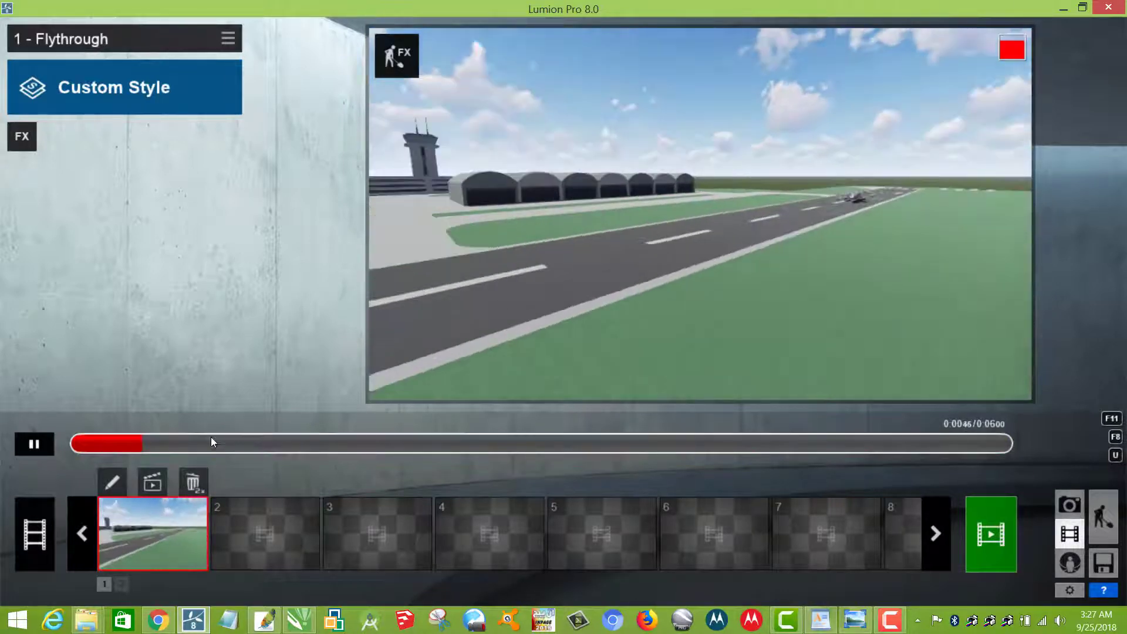
# Retake the clip's third camera photo from about 82 ft high, farther along the runway and looking toward its striped end, and save the clip.
pyautogui.click(113, 482)
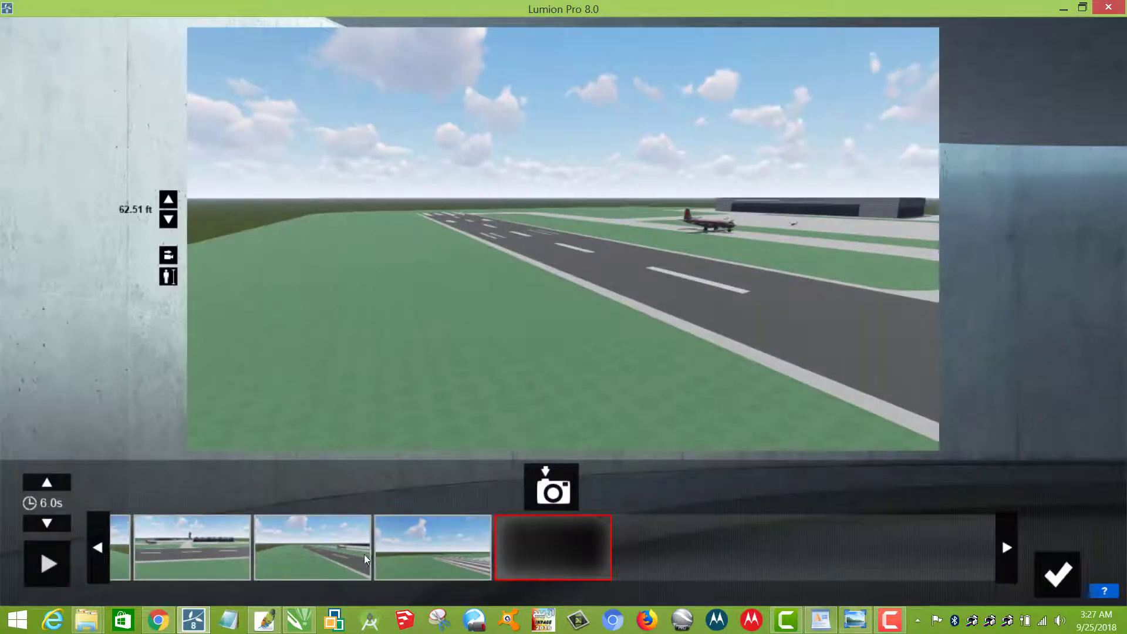
pyautogui.click(345, 548)
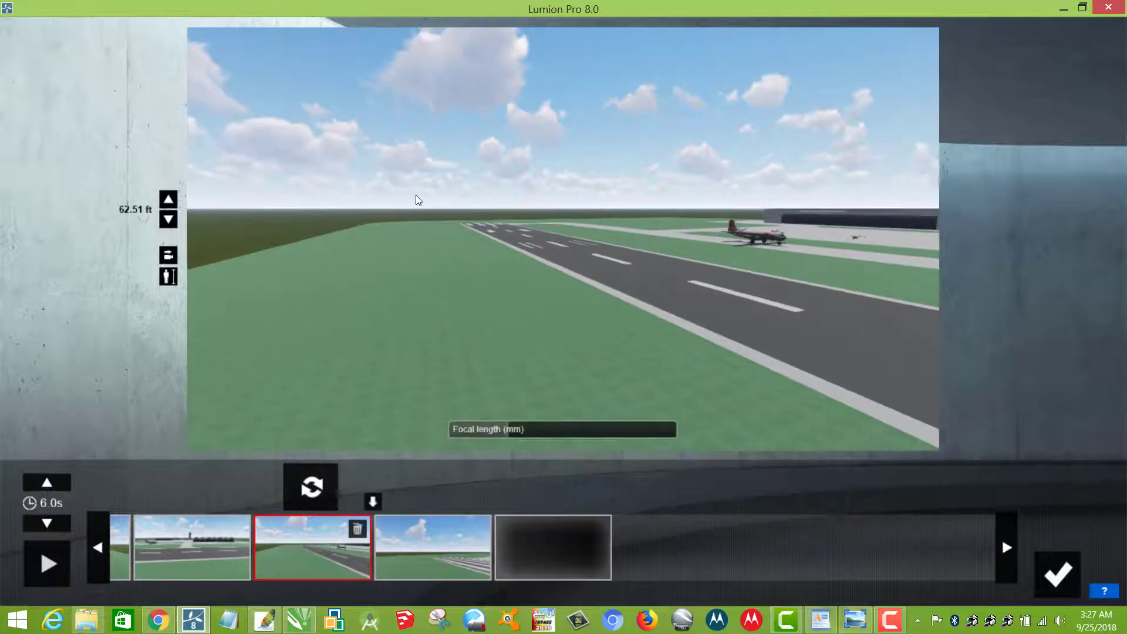
pyautogui.scroll(6, 416, 195)
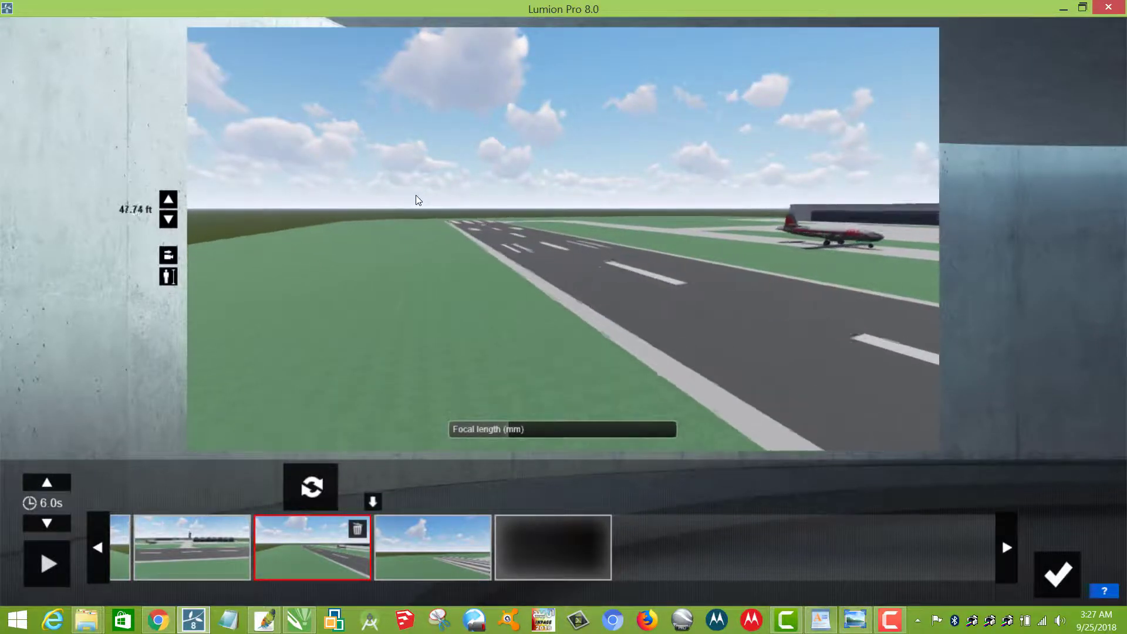
pyautogui.scroll(5, 415, 201)
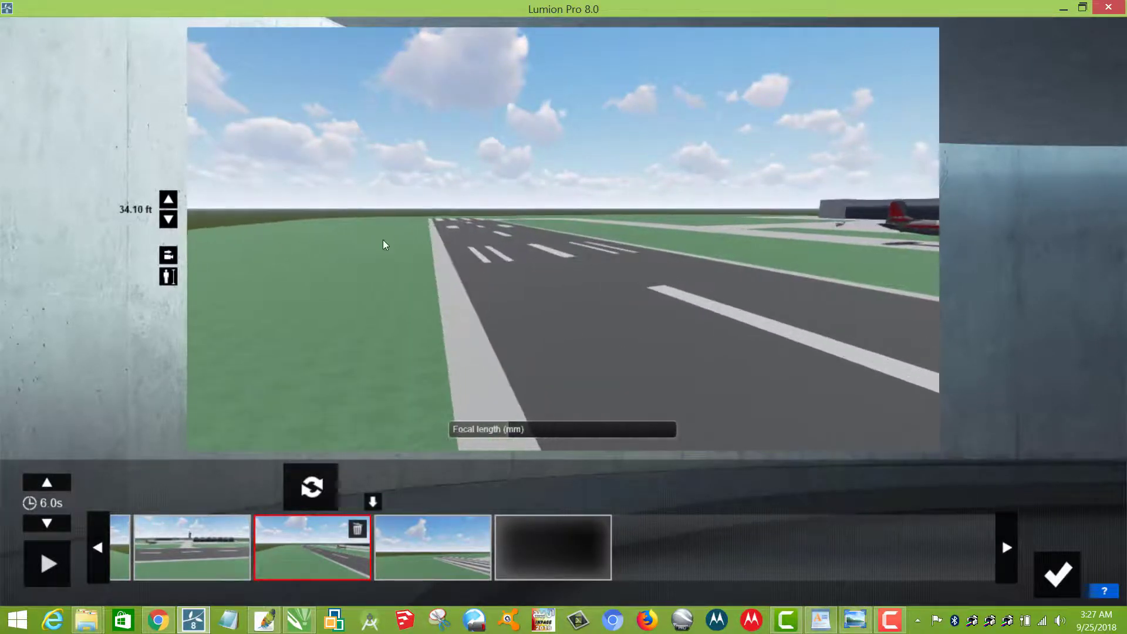
pyautogui.press('a')
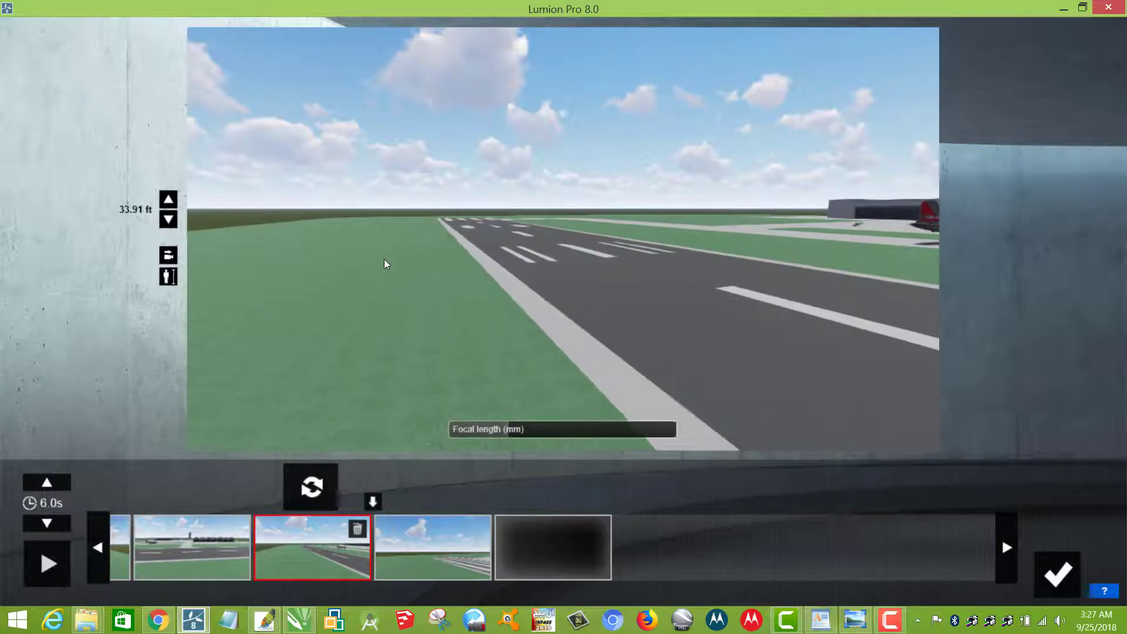
pyautogui.press('a')
pyautogui.moveTo(390, 257)
pyautogui.mouseDown(button='right')
pyautogui.moveTo(411, 254)
pyautogui.moveTo(374, 252)
pyautogui.mouseUp(button='right')
pyautogui.press('a')
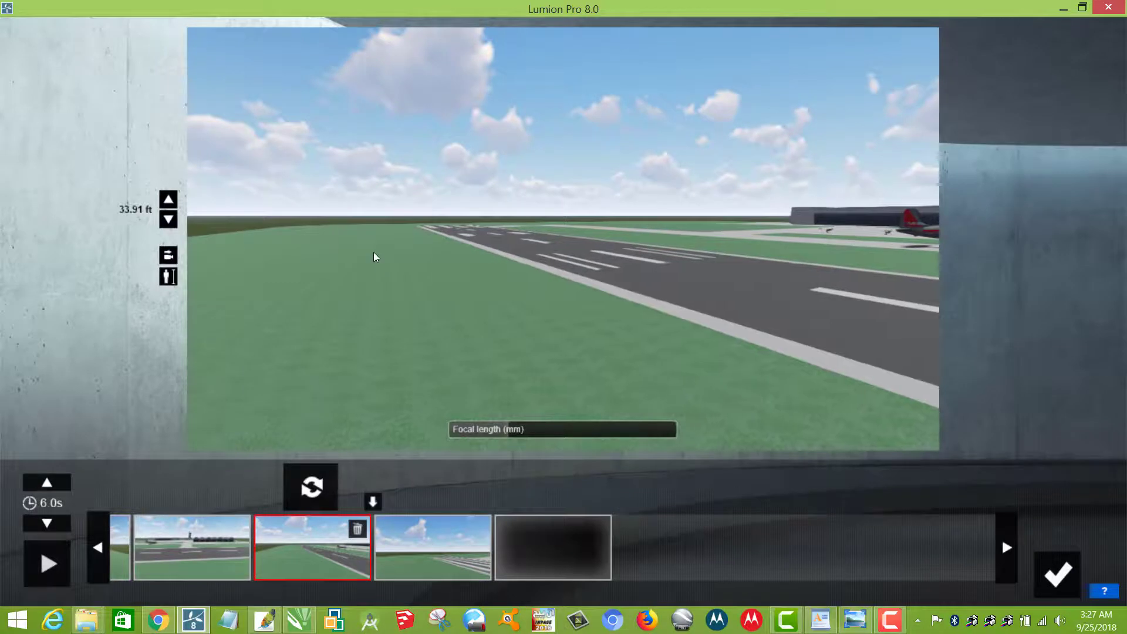
pyautogui.press('q')
pyautogui.moveTo(398, 307); pyautogui.dragTo(398, 307, button='right')
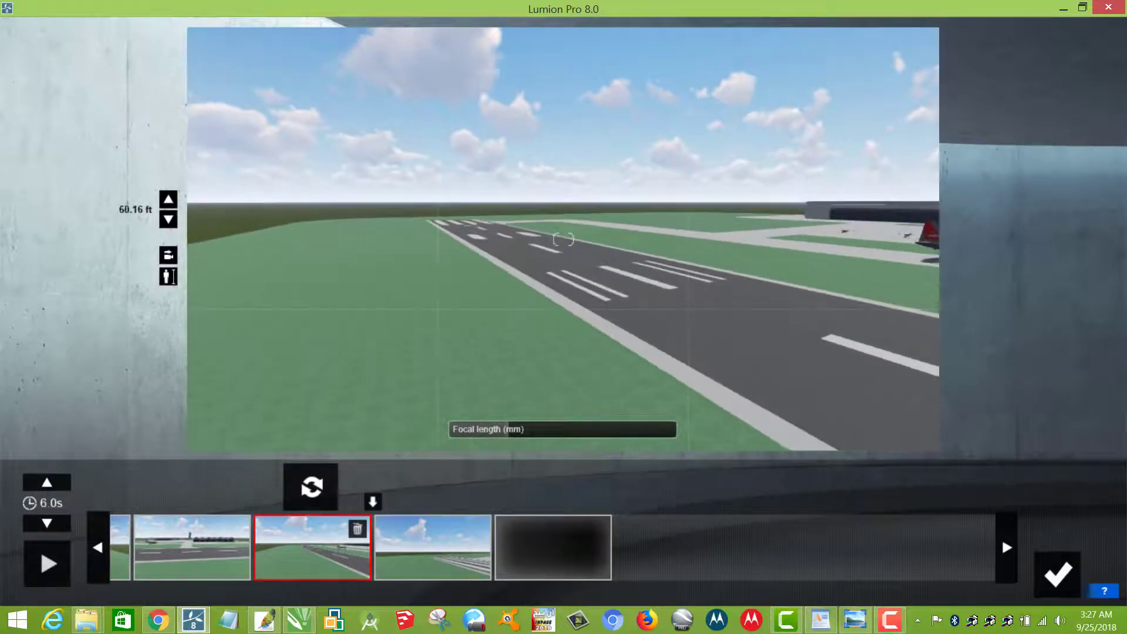
pyautogui.press('q')
pyautogui.moveTo(563, 240); pyautogui.dragTo(544, 248, button='right')
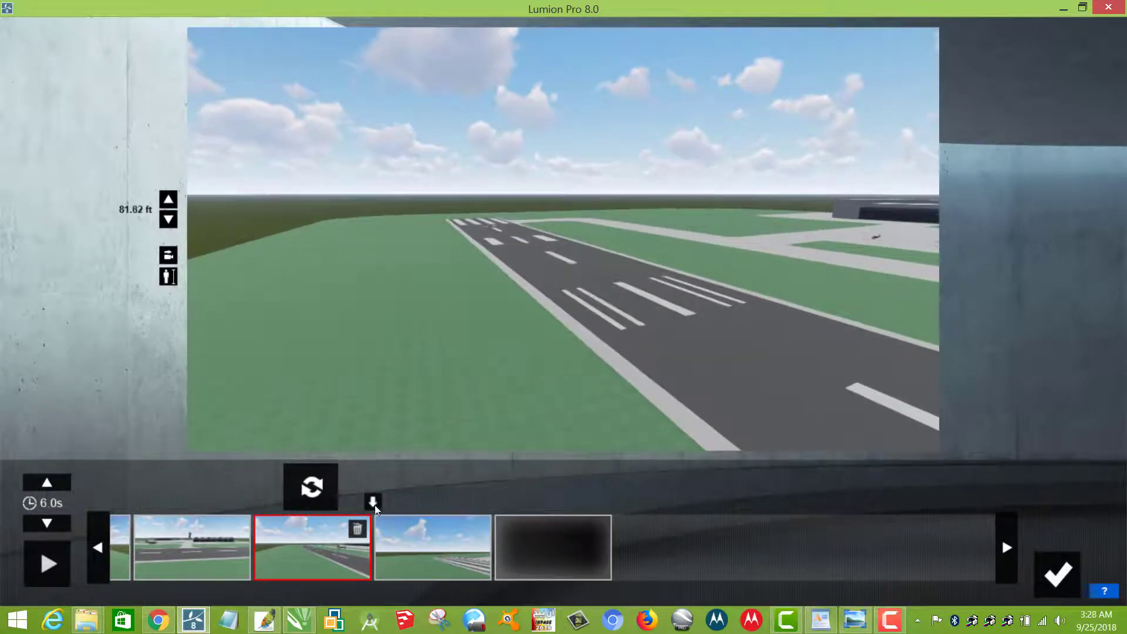
pyautogui.click(311, 486)
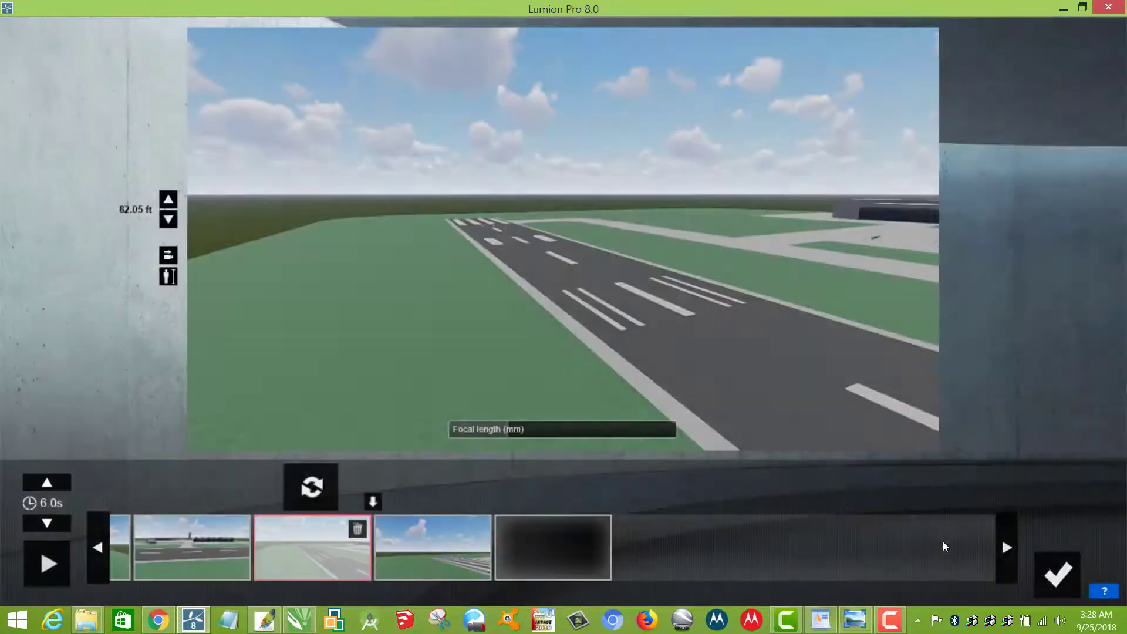
pyautogui.click(1057, 574)
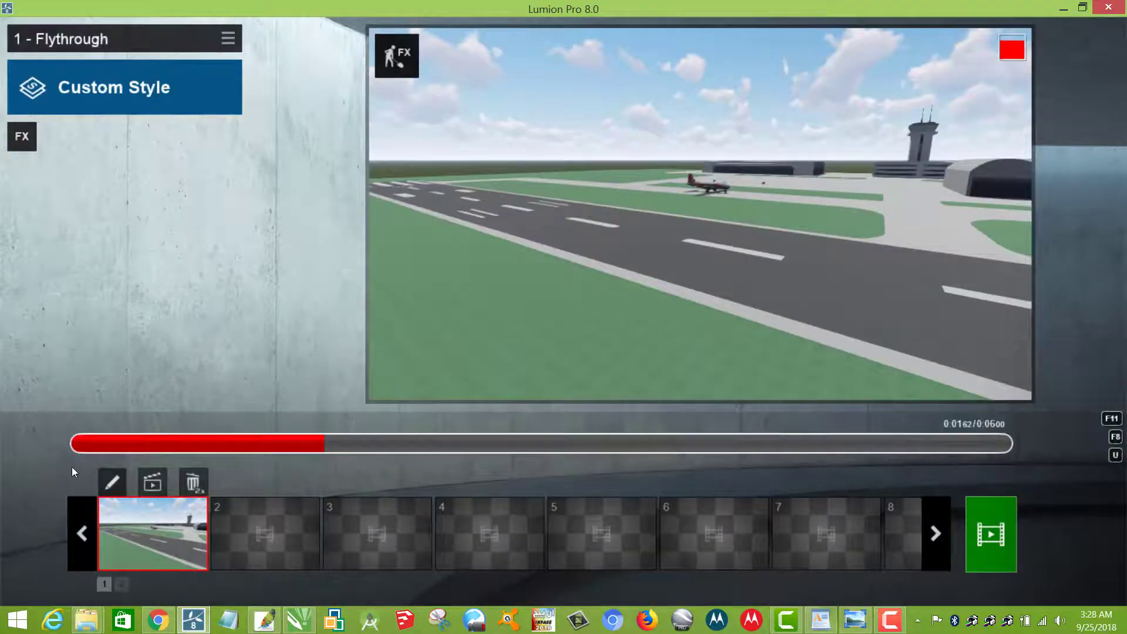
# Play and scrub through the revised flythrough to review the camera movement along the runway.
pyautogui.click(33, 444)
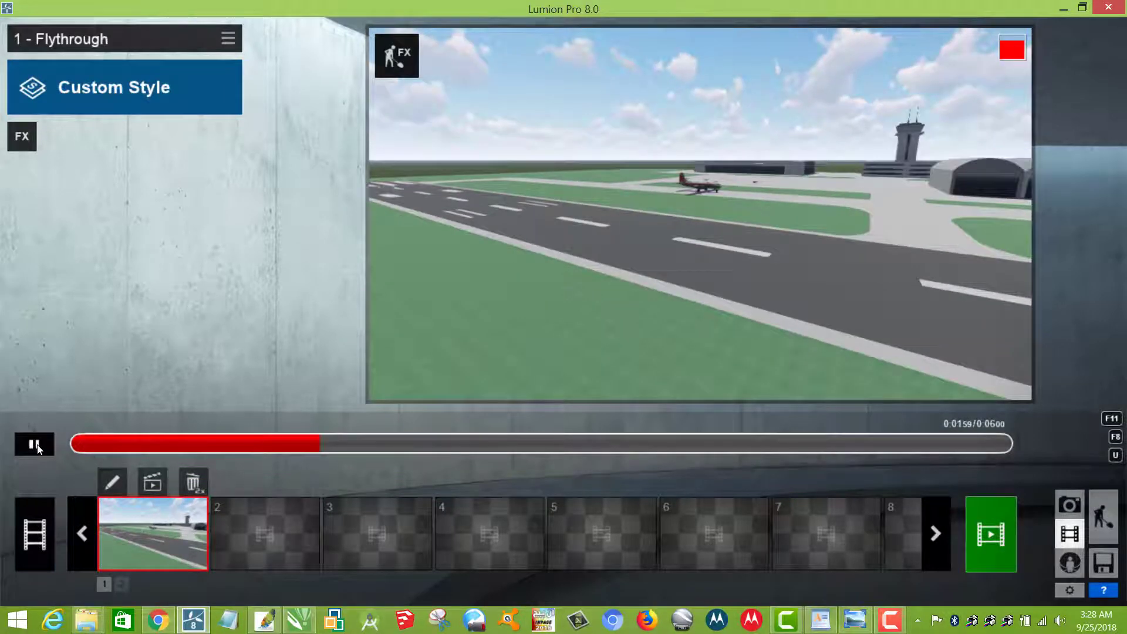
pyautogui.click(246, 444)
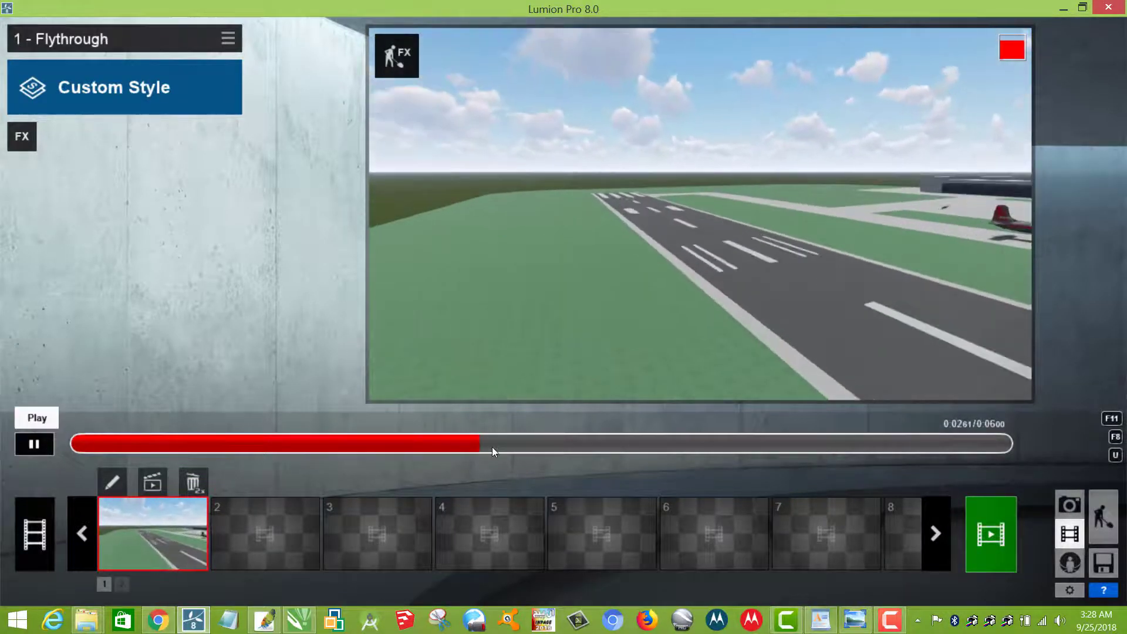
pyautogui.moveTo(500, 444); pyautogui.dragTo(333, 439)
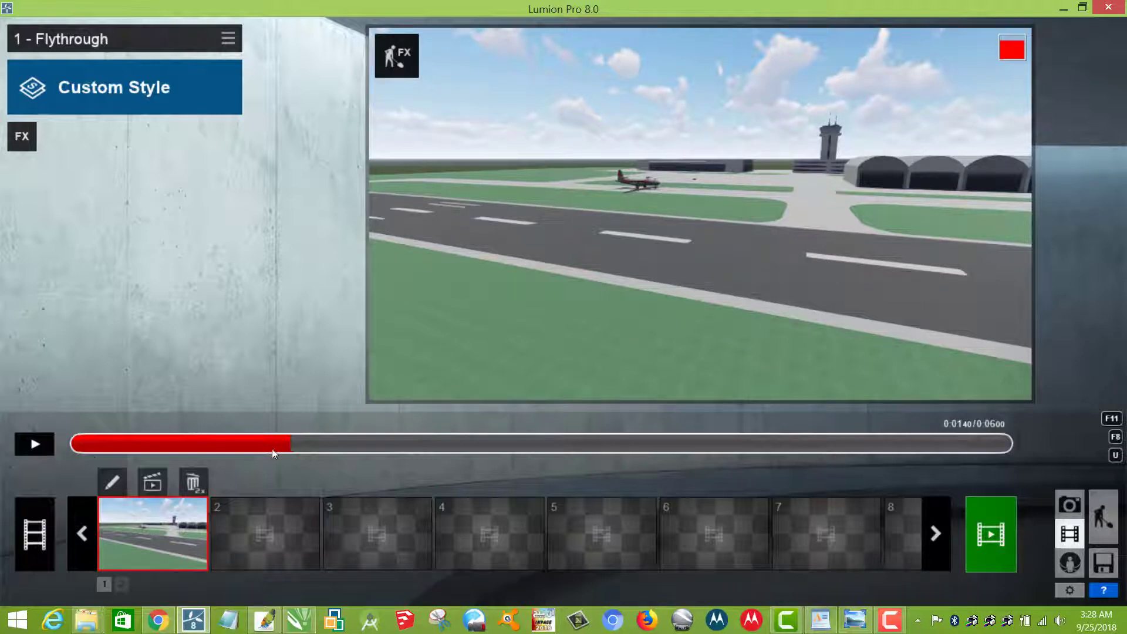
pyautogui.moveTo(276, 444); pyautogui.dragTo(271, 444)
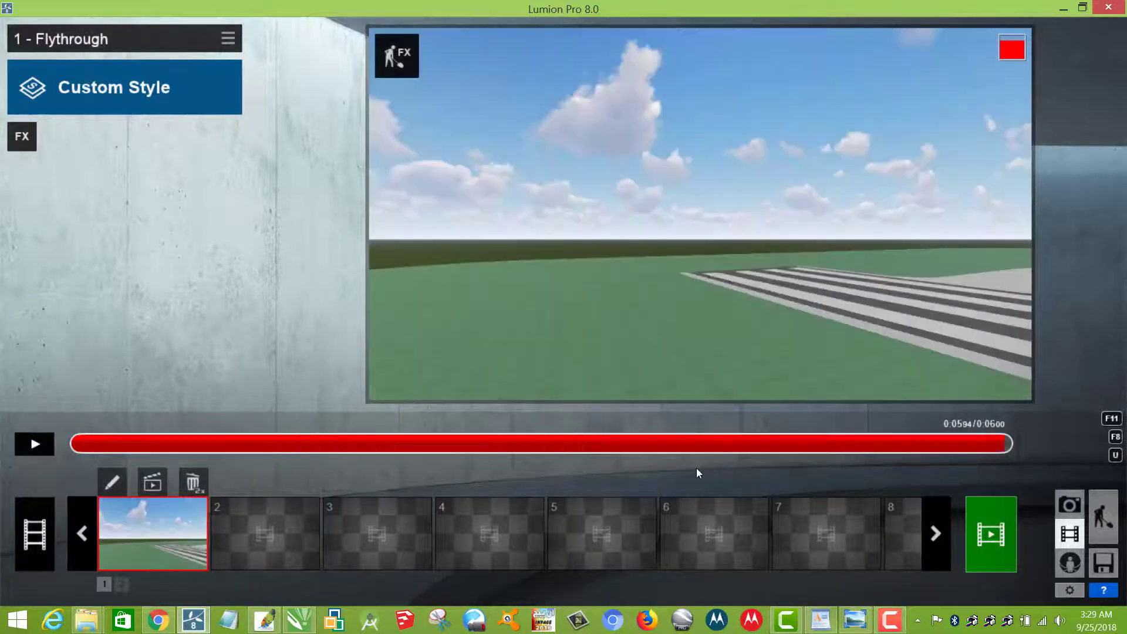
# Add the Advanced Move effect to the flythrough clip and open it for editing.
pyautogui.click(23, 136)
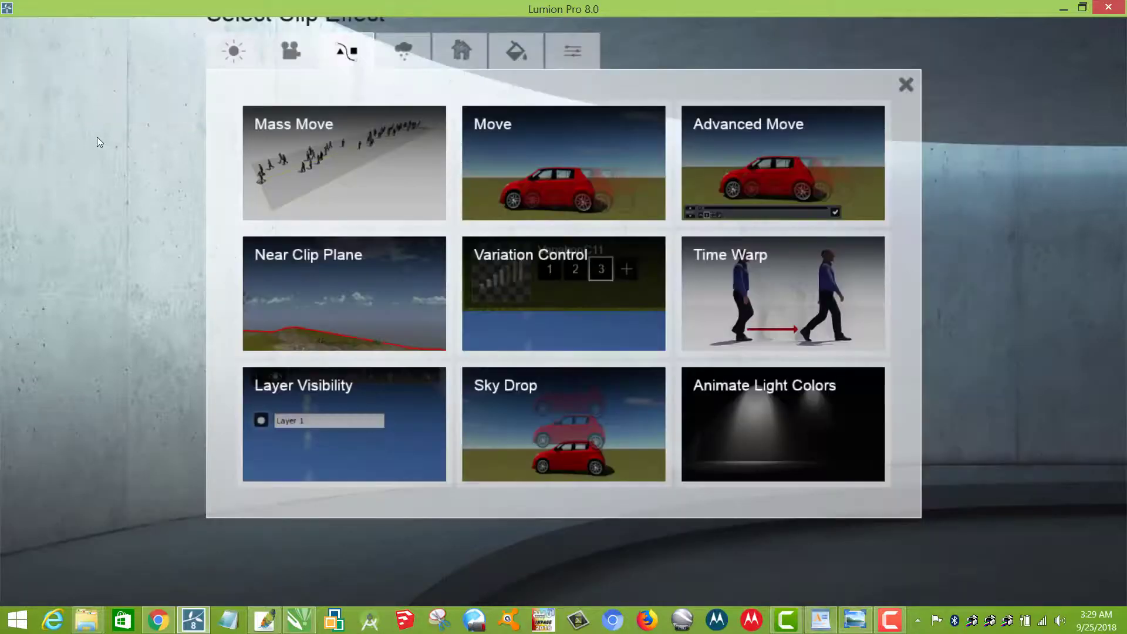
pyautogui.click(766, 170)
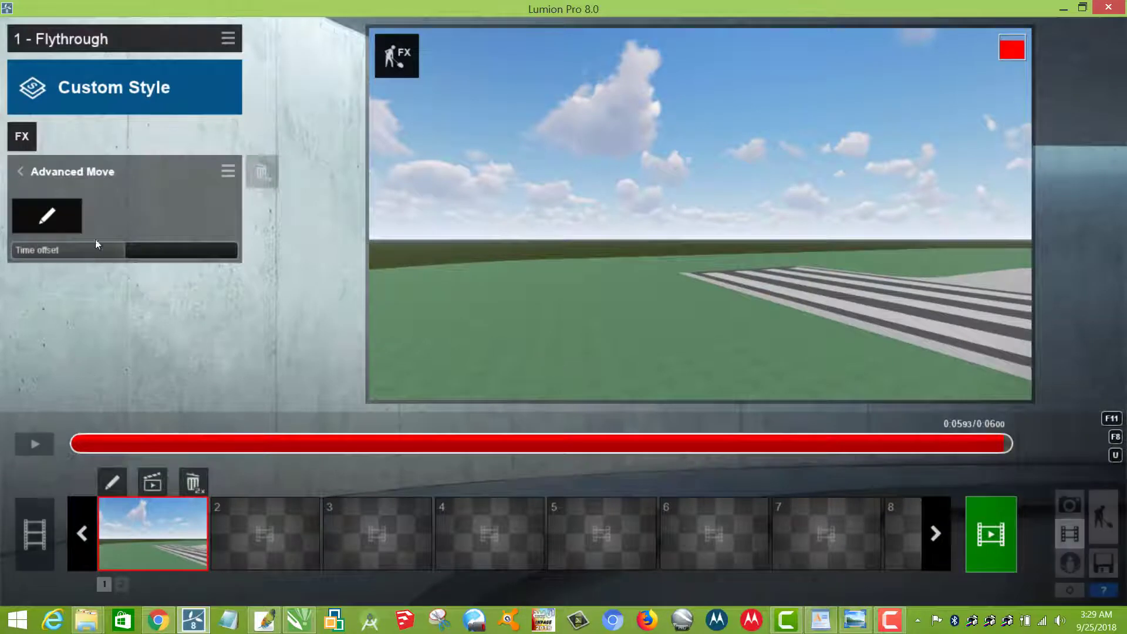
pyautogui.click(47, 216)
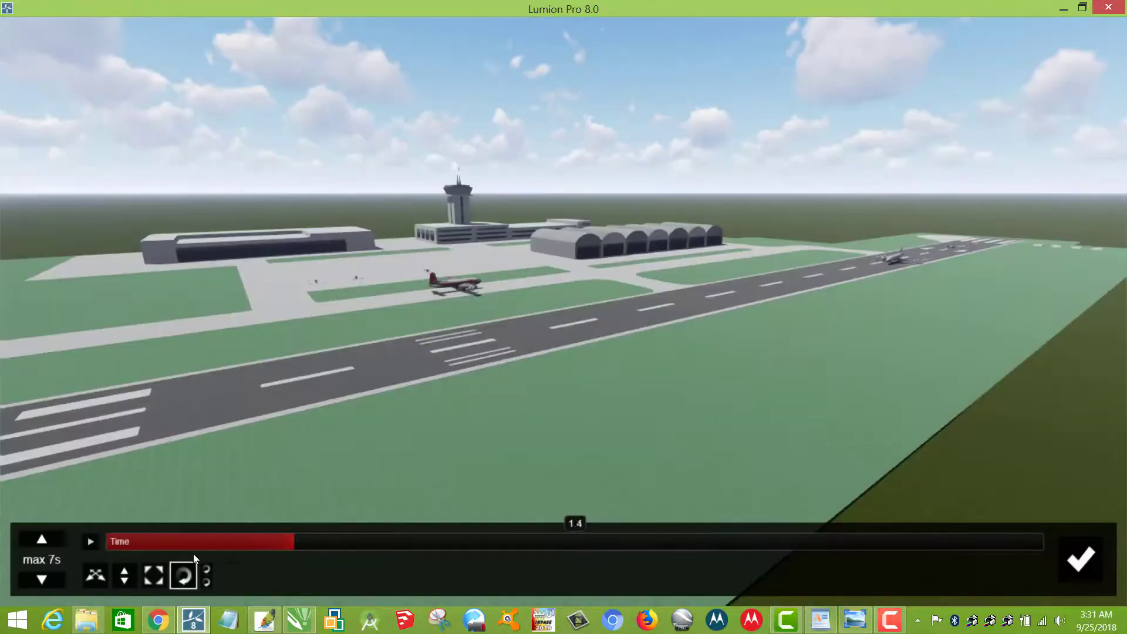
# Keyframe the runway aircraft's starting position at 0.1 seconds, shifting it slightly along the far part of the runway.
pyautogui.moveTo(293, 541); pyautogui.dragTo(151, 557)
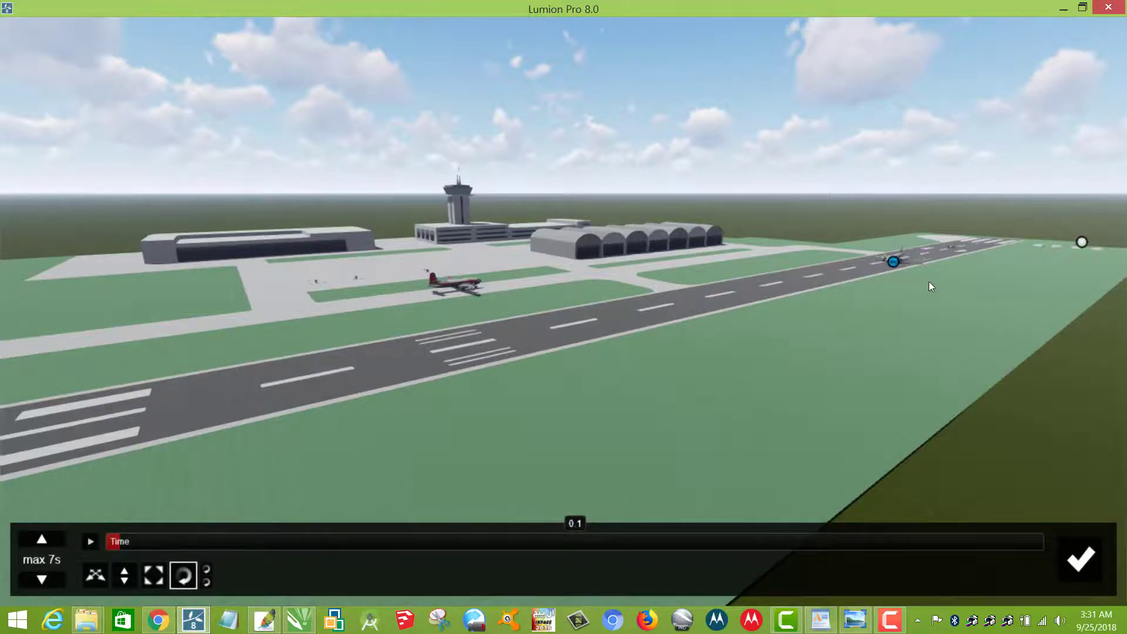
pyautogui.click(891, 259)
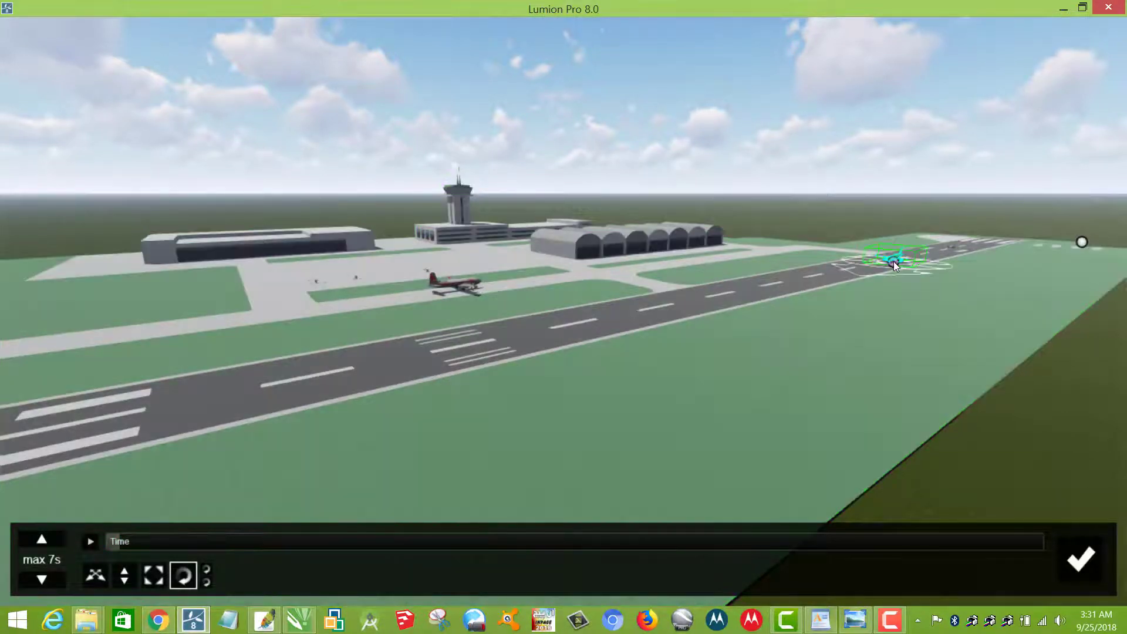
pyautogui.moveTo(887, 262); pyautogui.dragTo(879, 267)
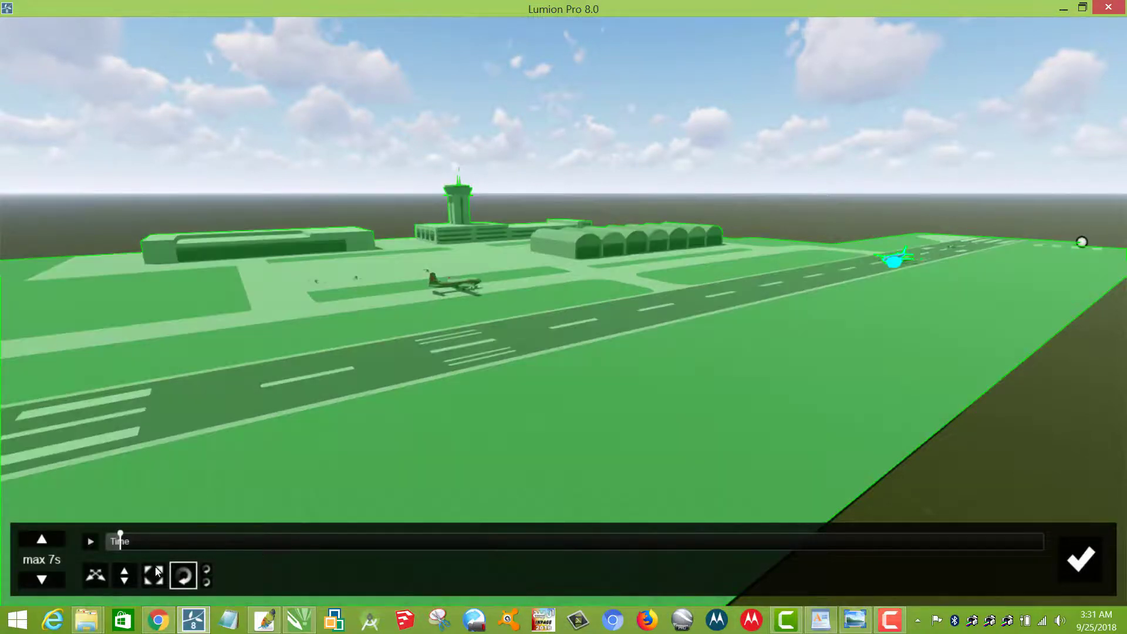
pyautogui.click(100, 578)
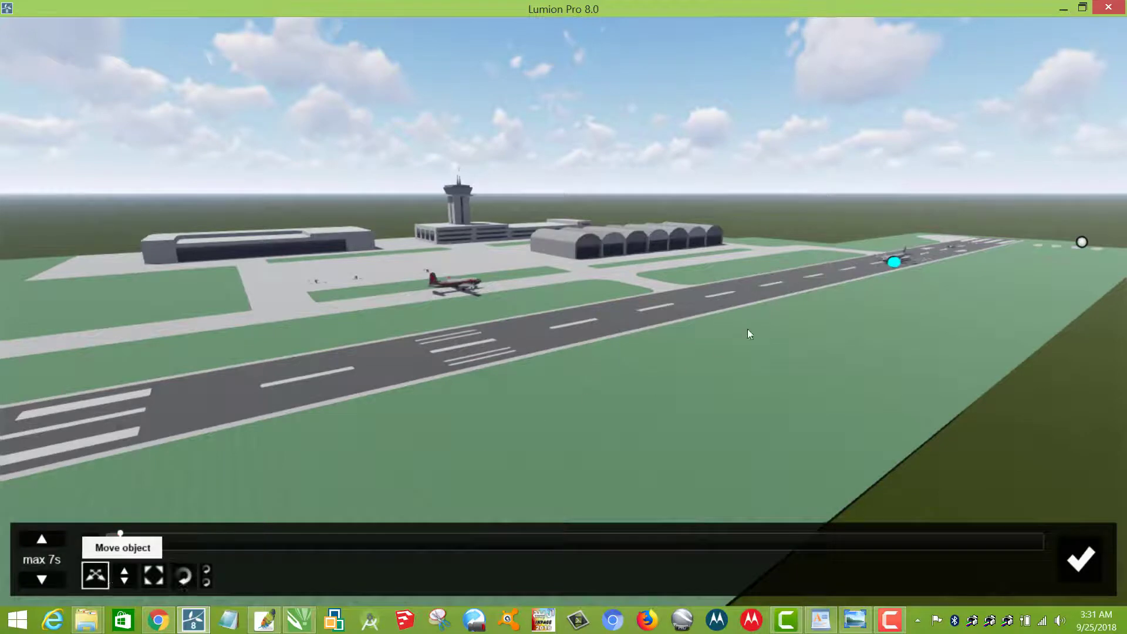
pyautogui.click(894, 263)
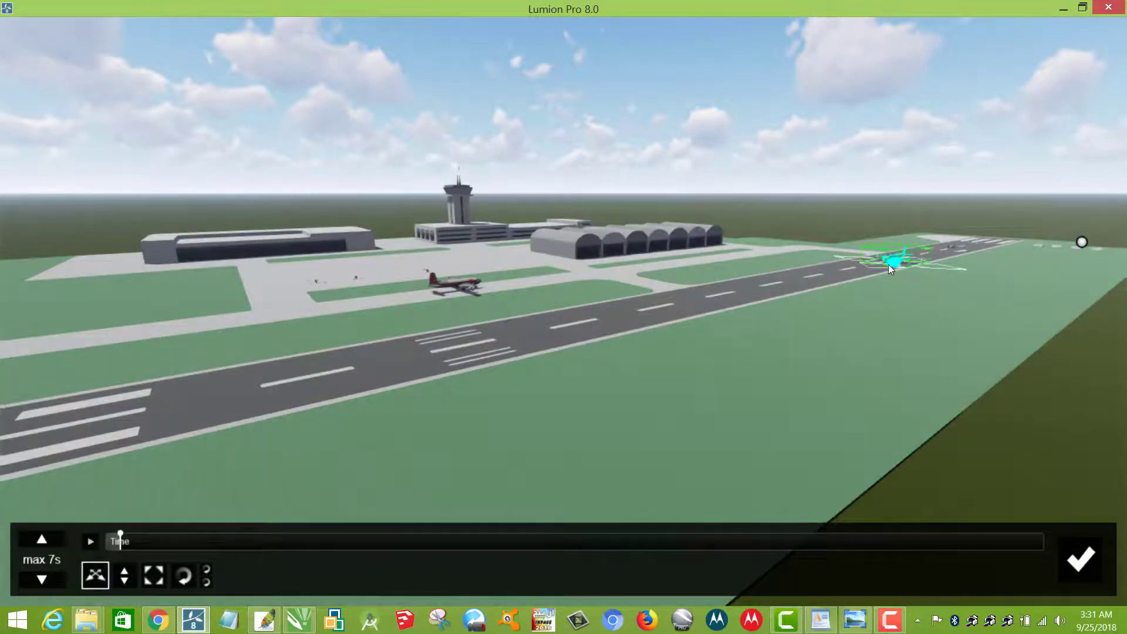
pyautogui.moveTo(890, 265); pyautogui.dragTo(890, 277)
# Keyframe the aircraft near its starting position on the runway, just over 1 second into the timeline.
pyautogui.click(123, 542)
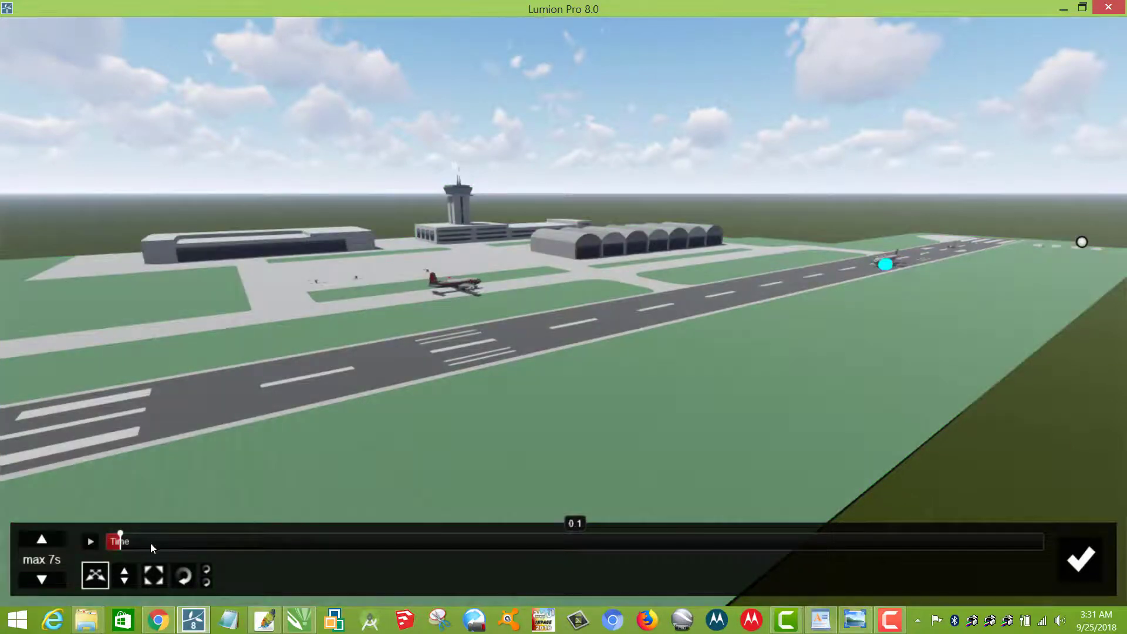
pyautogui.moveTo(177, 545); pyautogui.dragTo(196, 547)
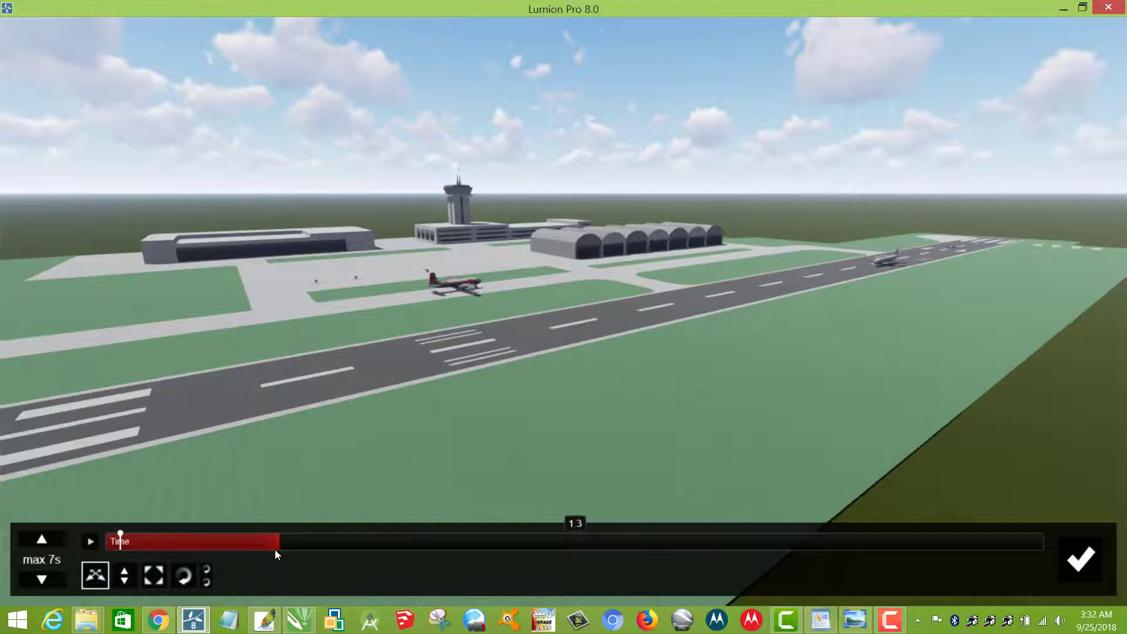
pyautogui.click(886, 265)
pyautogui.moveTo(840, 273); pyautogui.dragTo(694, 298)
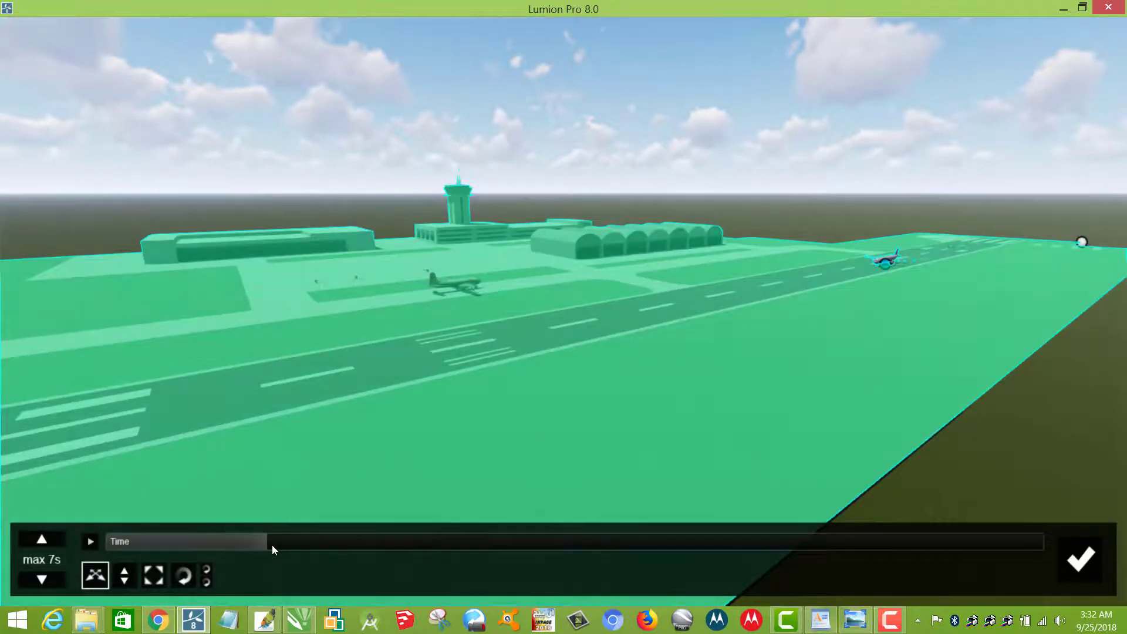
# At 4.2 seconds, move the aircraft down the runway centerline to the striped threshold beside the number 15.
pyautogui.moveTo(272, 545); pyautogui.dragTo(269, 545)
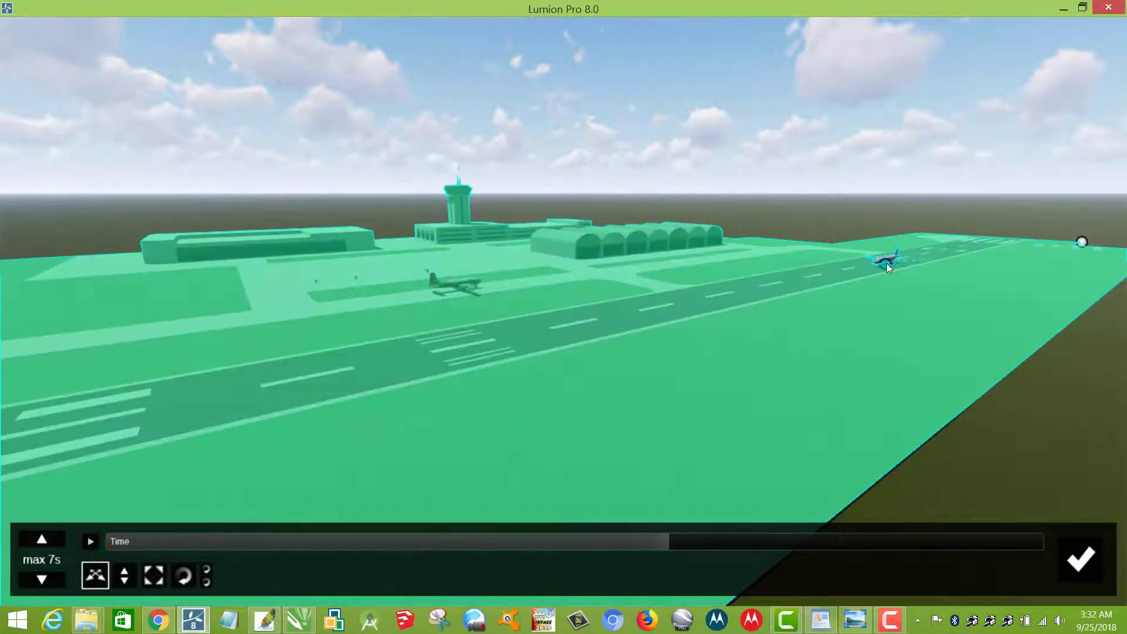
pyautogui.click(887, 263)
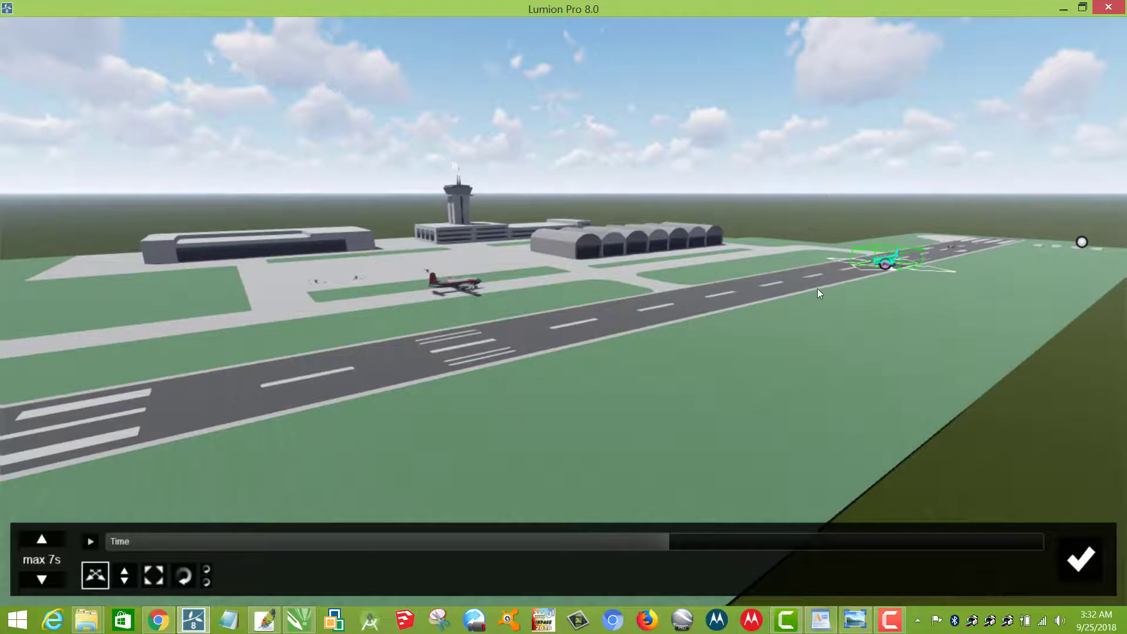
pyautogui.moveTo(820, 294); pyautogui.dragTo(74, 423)
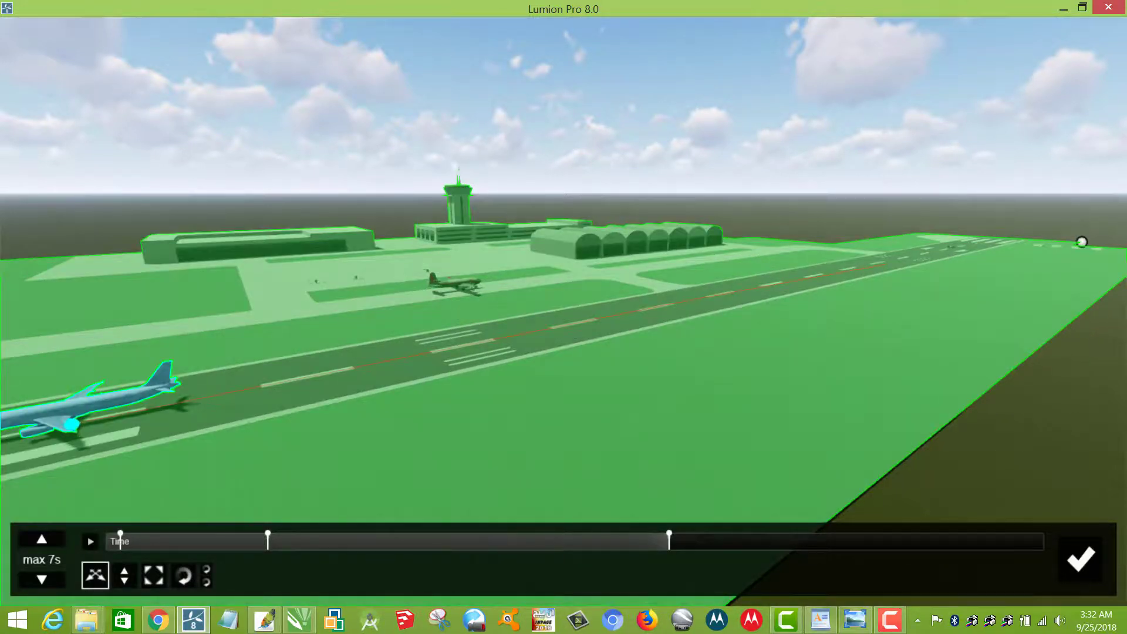
pyautogui.moveTo(763, 349); pyautogui.dragTo(539, 349, button='right')
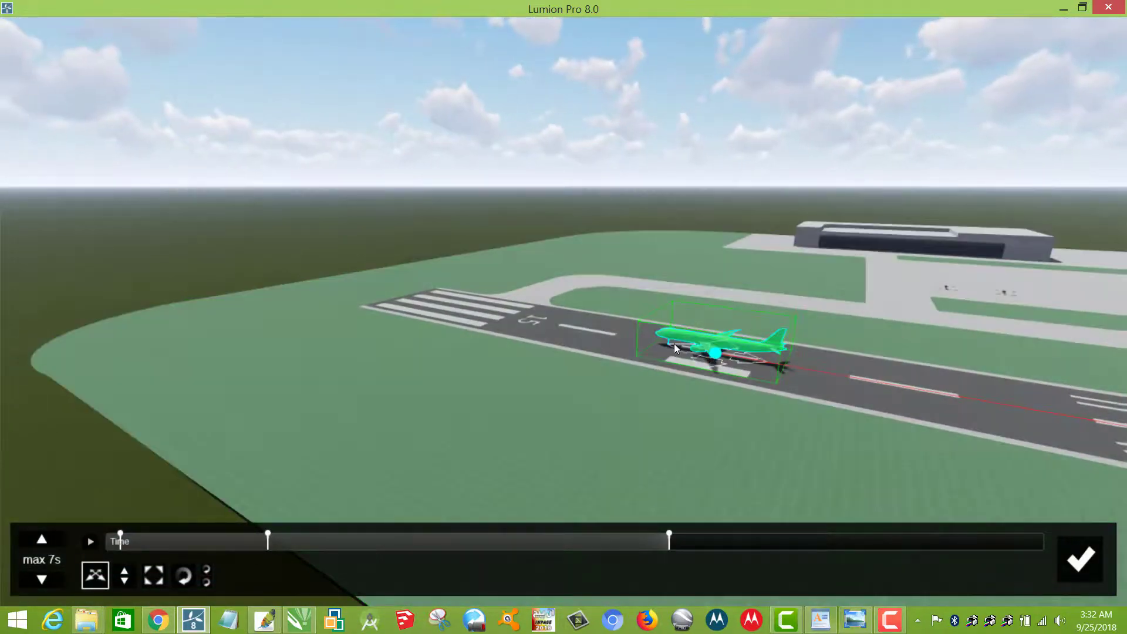
pyautogui.moveTo(639, 338); pyautogui.dragTo(469, 319)
# Near the end of the 7-second timeline, move the aircraft past the runway threshold and beyond the airport's grass edge.
pyautogui.click(670, 539)
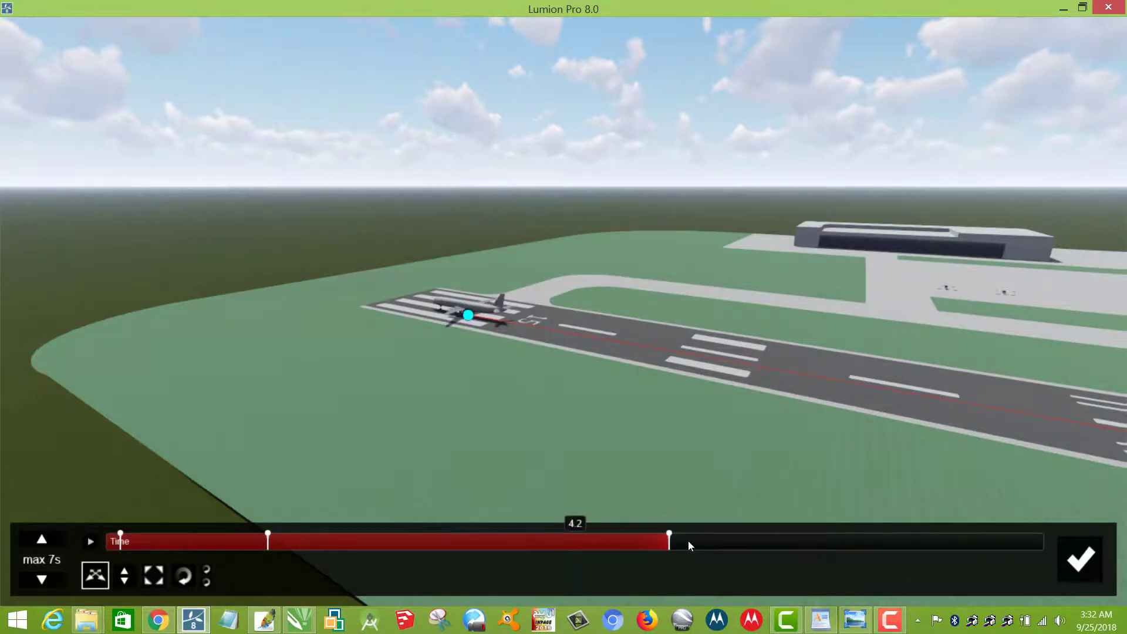
pyautogui.moveTo(691, 541); pyautogui.dragTo(1004, 558)
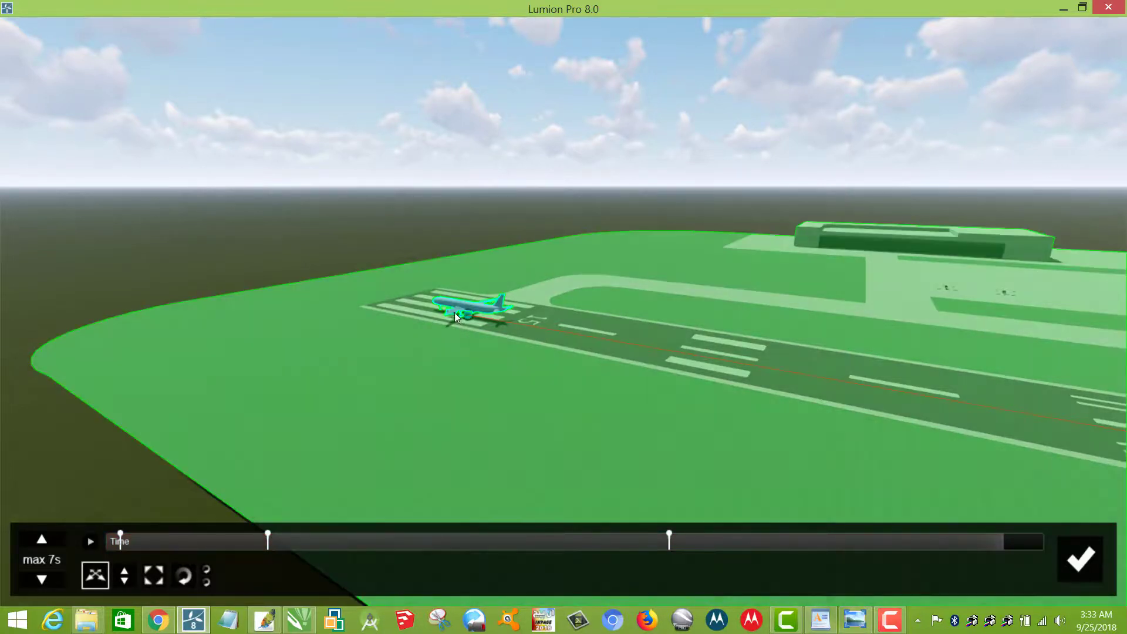
pyautogui.moveTo(455, 313); pyautogui.dragTo(245, 263)
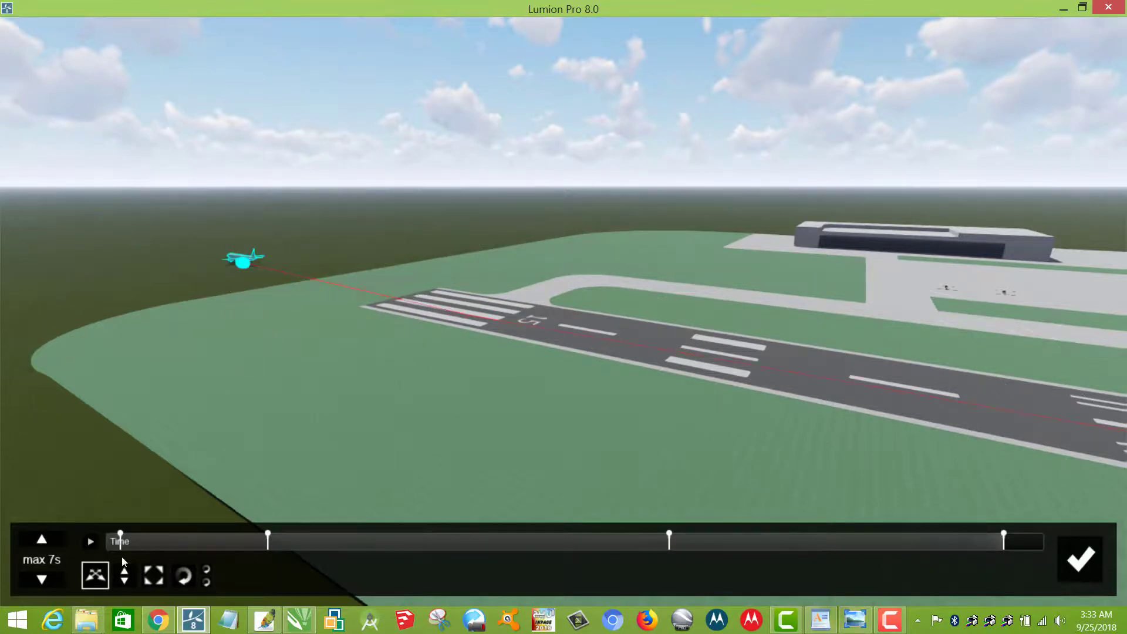
# Raise the aircraft high above the ground at the last keyframe so its path climbs from the runway's end.
pyautogui.click(124, 577)
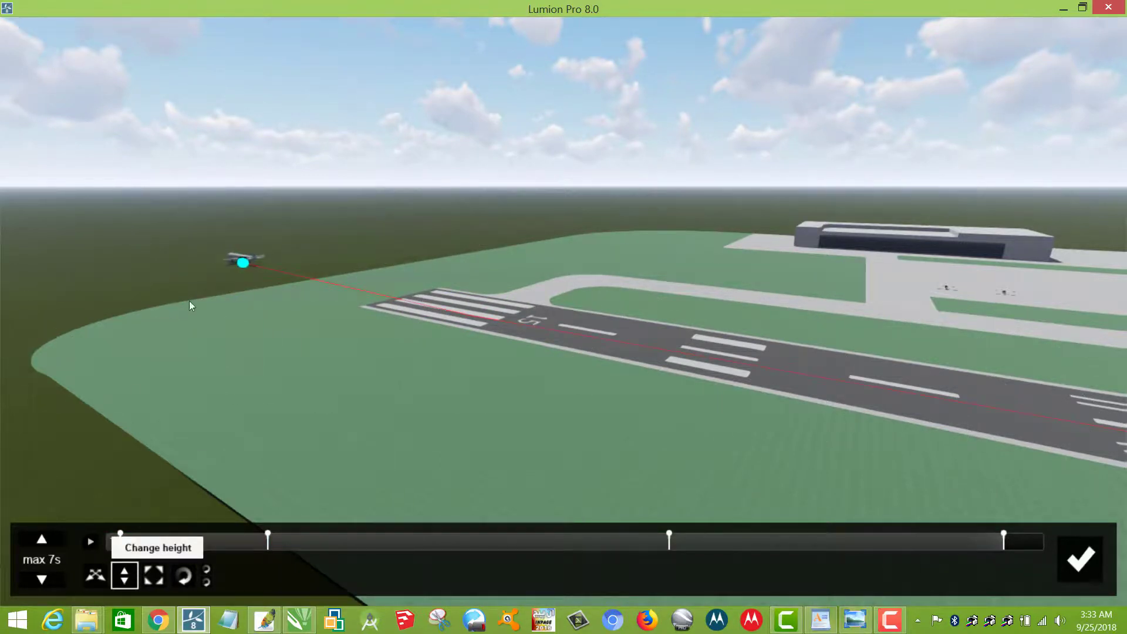
pyautogui.moveTo(245, 268)
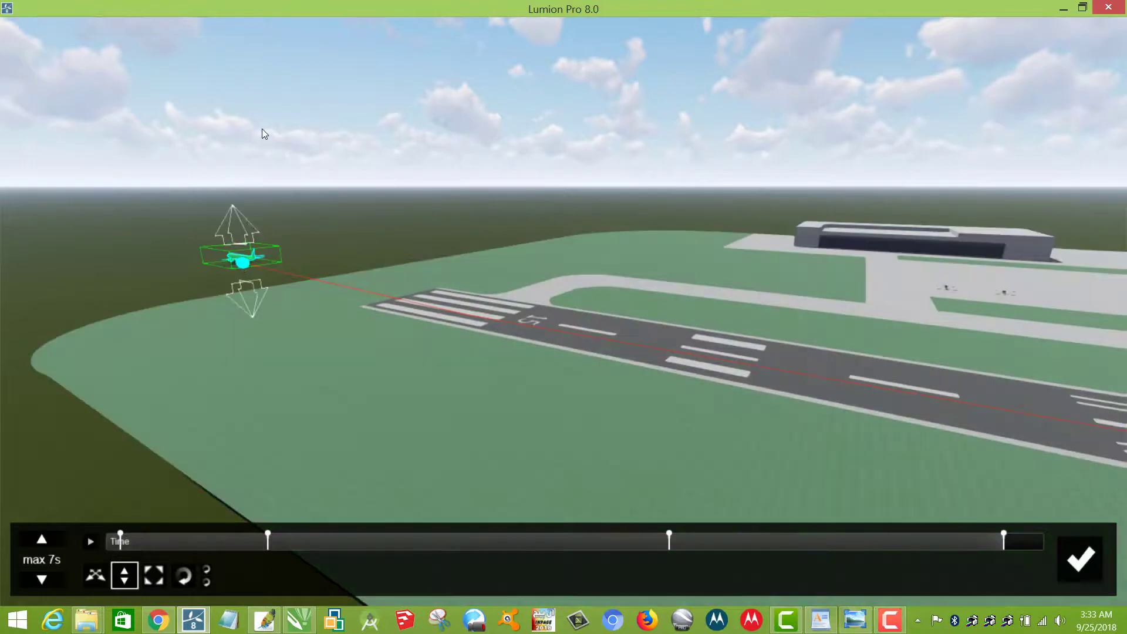
pyautogui.moveTo(269, 64); pyautogui.dragTo(244, 182)
pyautogui.moveTo(245, 258); pyautogui.dragTo(229, 94)
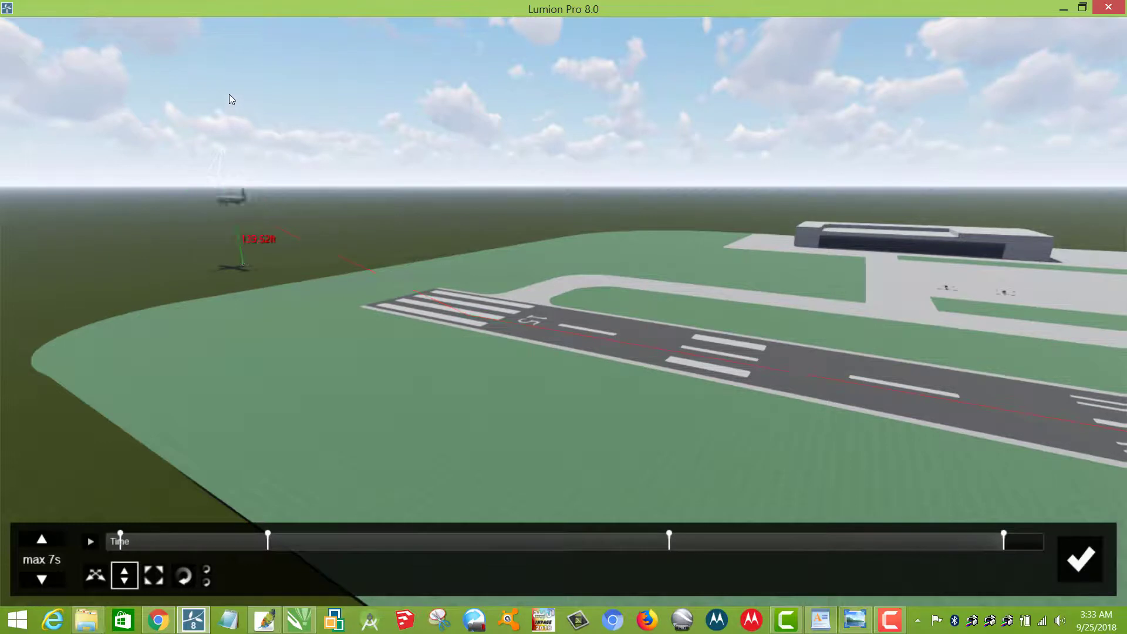
# Rotate the aircraft's pitch at the last keyframe so its nose points upward along the climb.
pyautogui.click(184, 577)
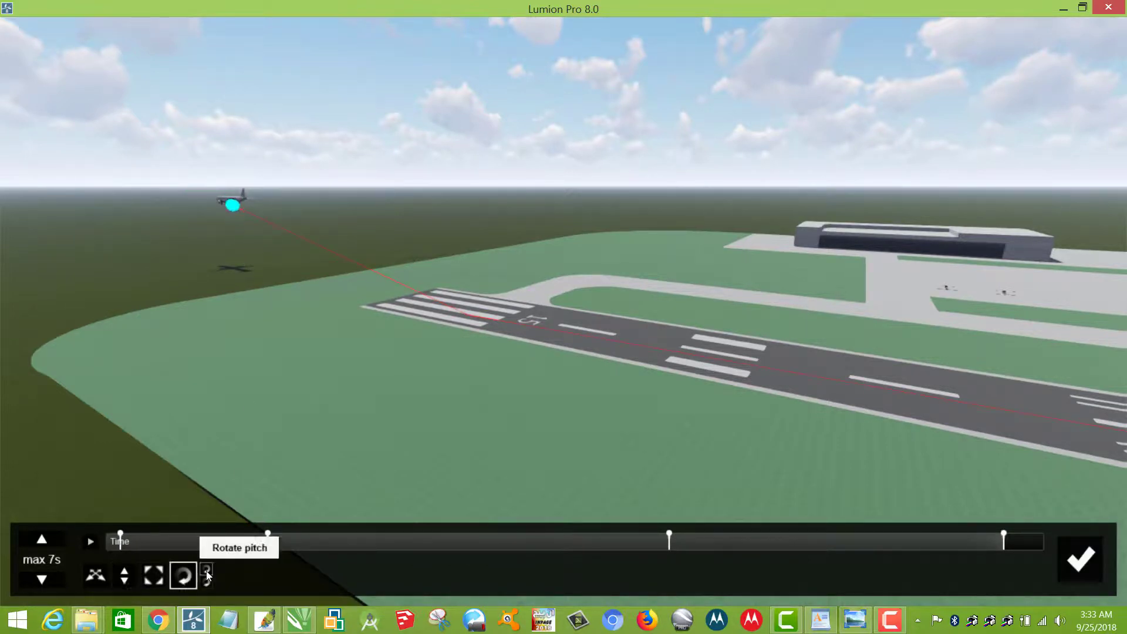
pyautogui.click(230, 199)
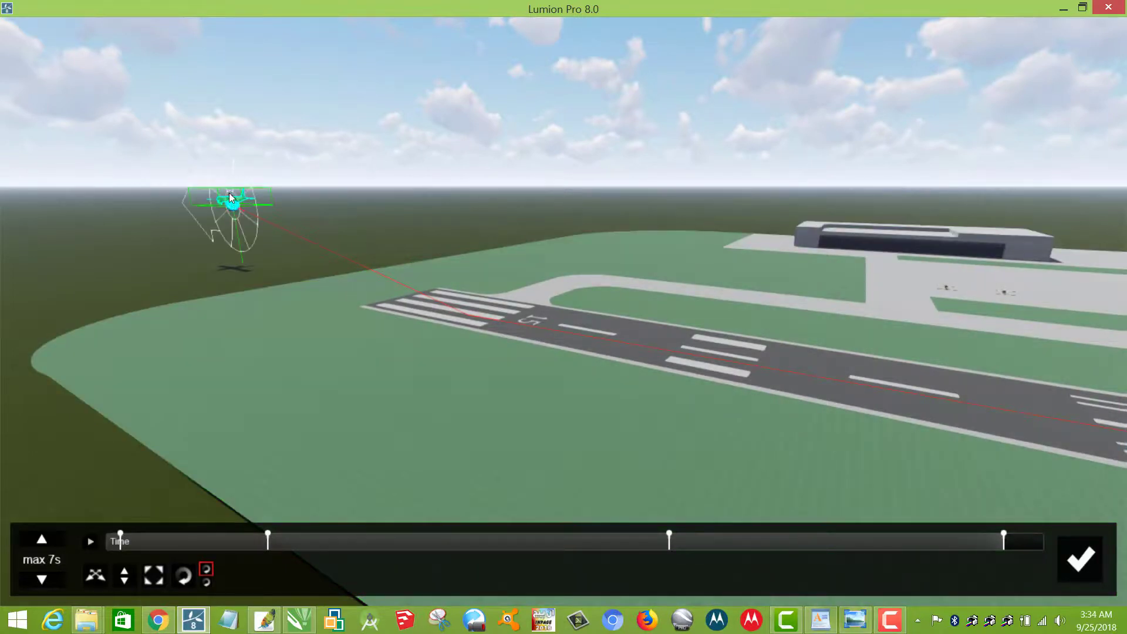
pyautogui.moveTo(230, 199); pyautogui.dragTo(228, 196)
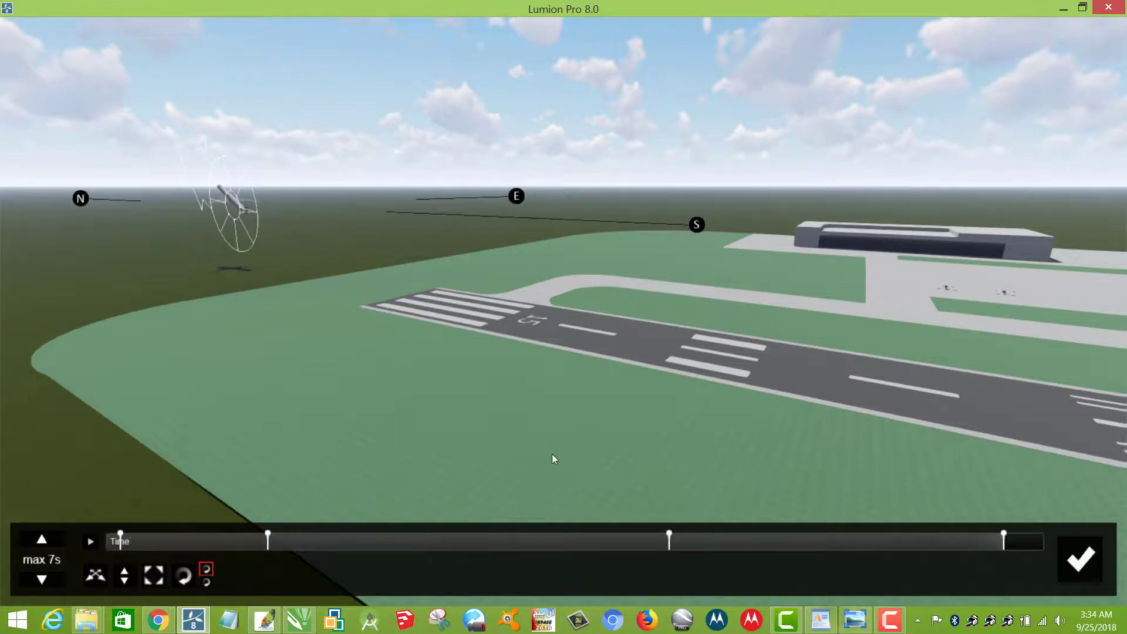
pyautogui.moveTo(552, 454); pyautogui.dragTo(552, 453)
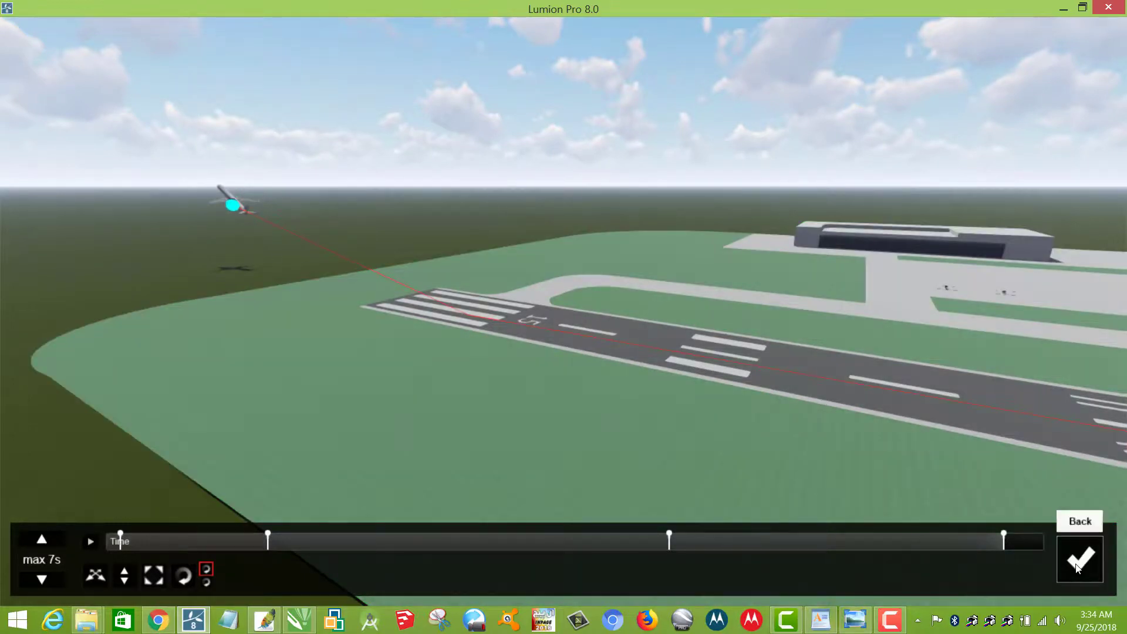
# Accept the Advanced Move keyframes and play back the flythrough with the animated takeoff.
pyautogui.click(1079, 561)
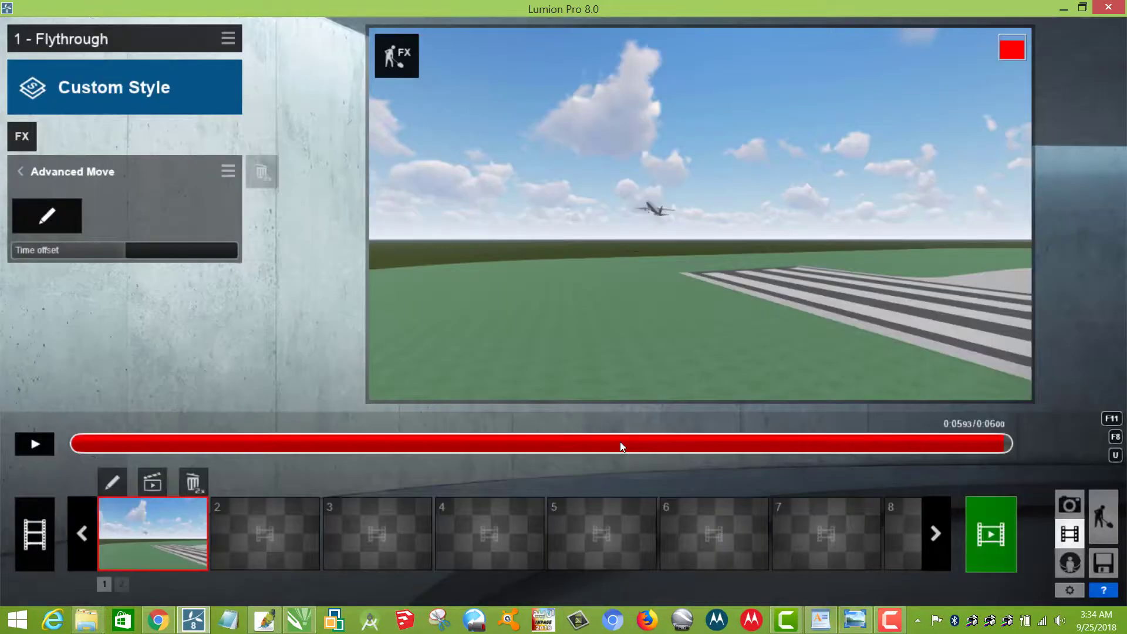
pyautogui.click(34, 444)
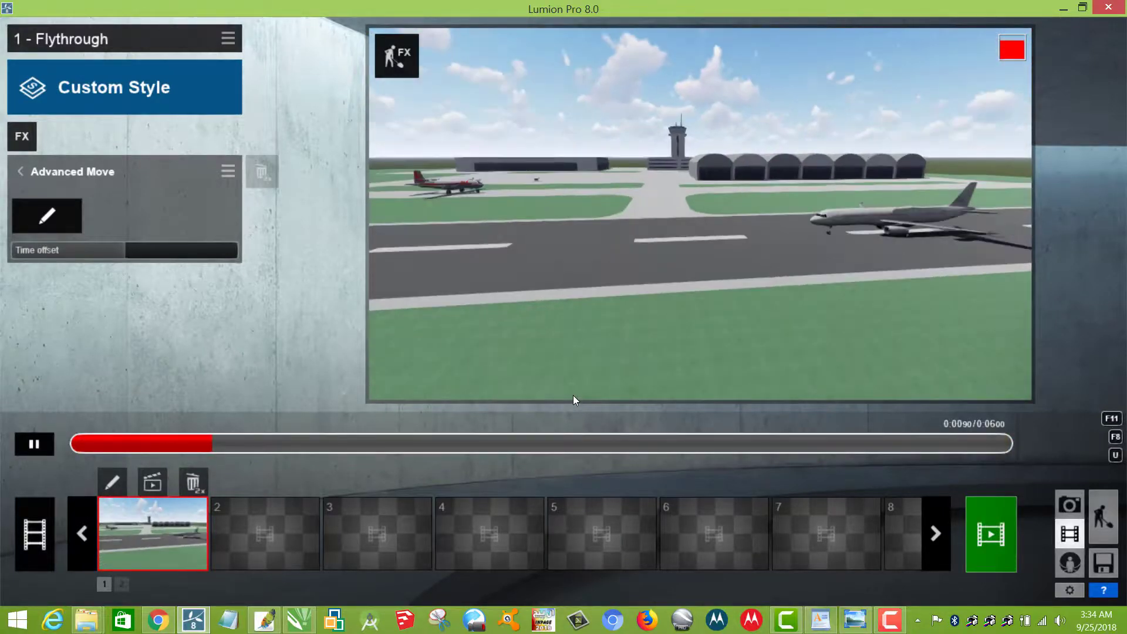